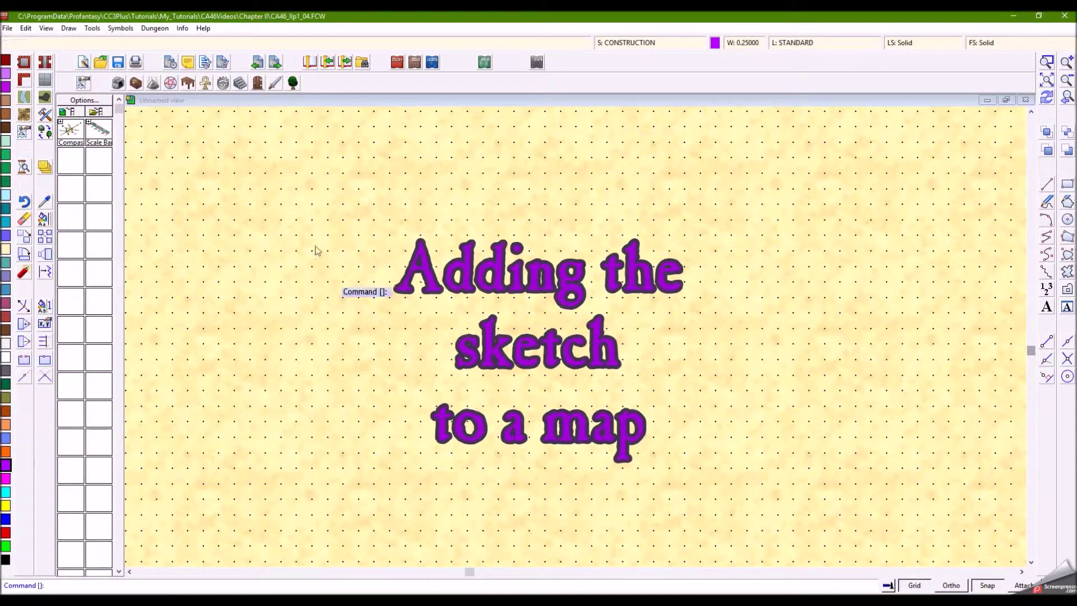
Insert the image file Sketch235x140.png from the Sketch folder into the map.
{"action": "left_click", "coordinate": [69, 28]}
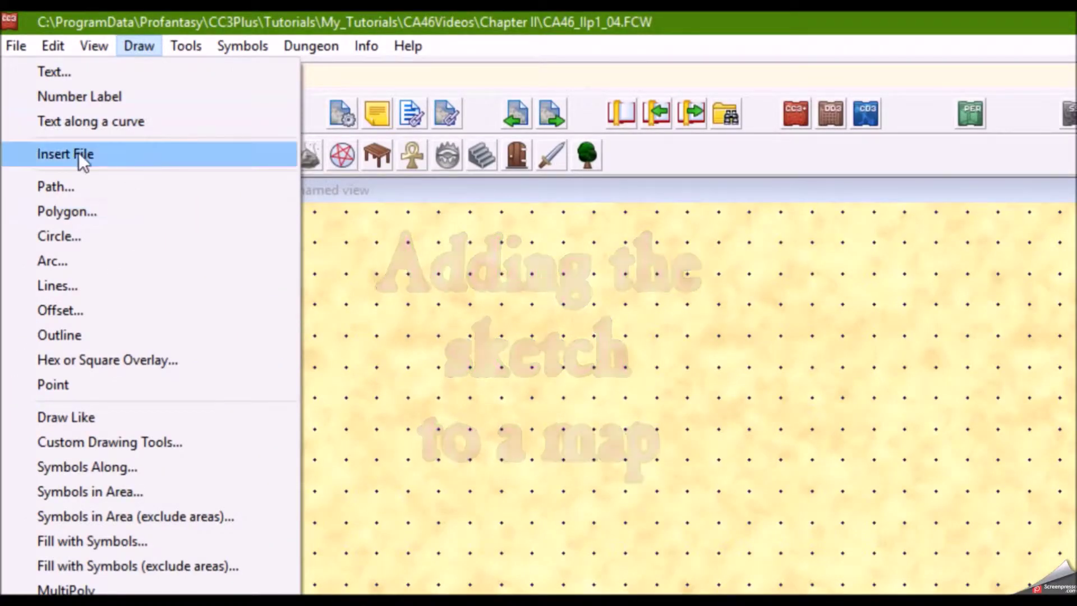
{"action": "left_click", "coordinate": [166, 155]}
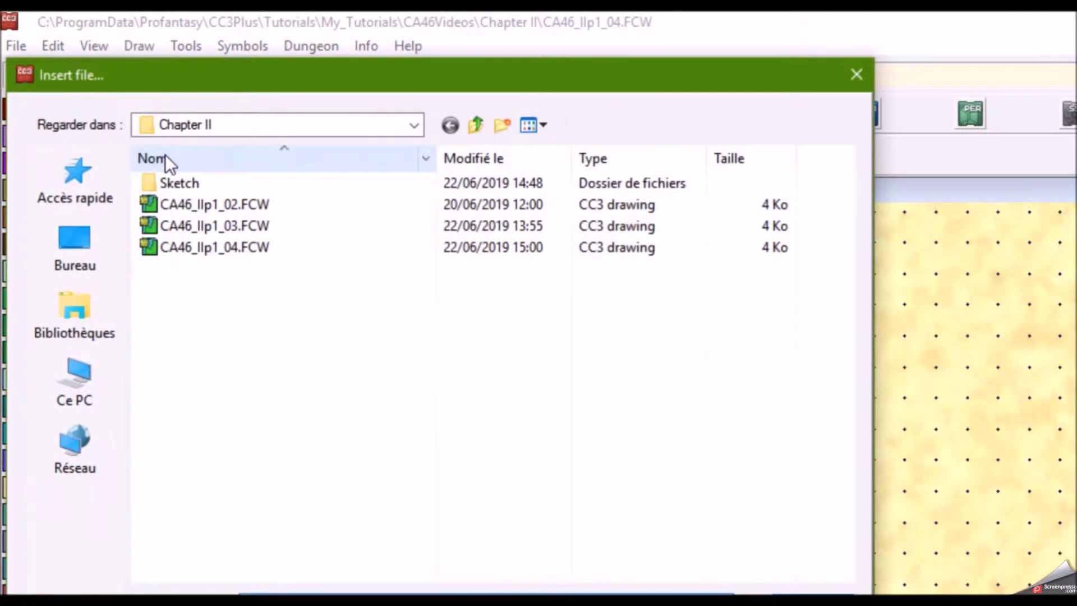
{"action": "double_click", "coordinate": [173, 183]}
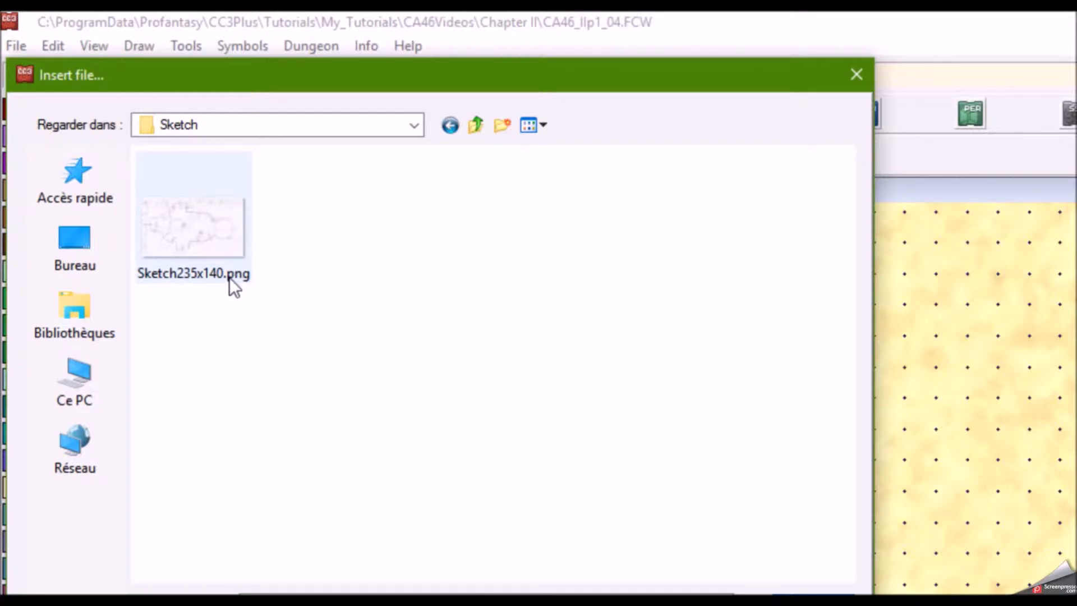
{"action": "left_click", "coordinate": [203, 232]}
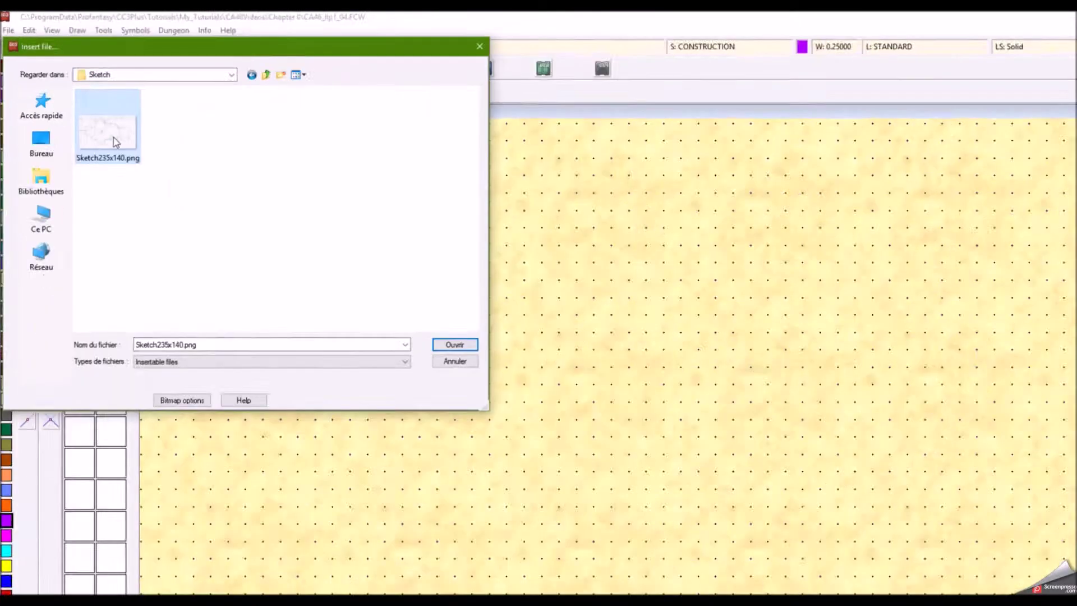
{"action": "left_click", "coordinate": [405, 309]}
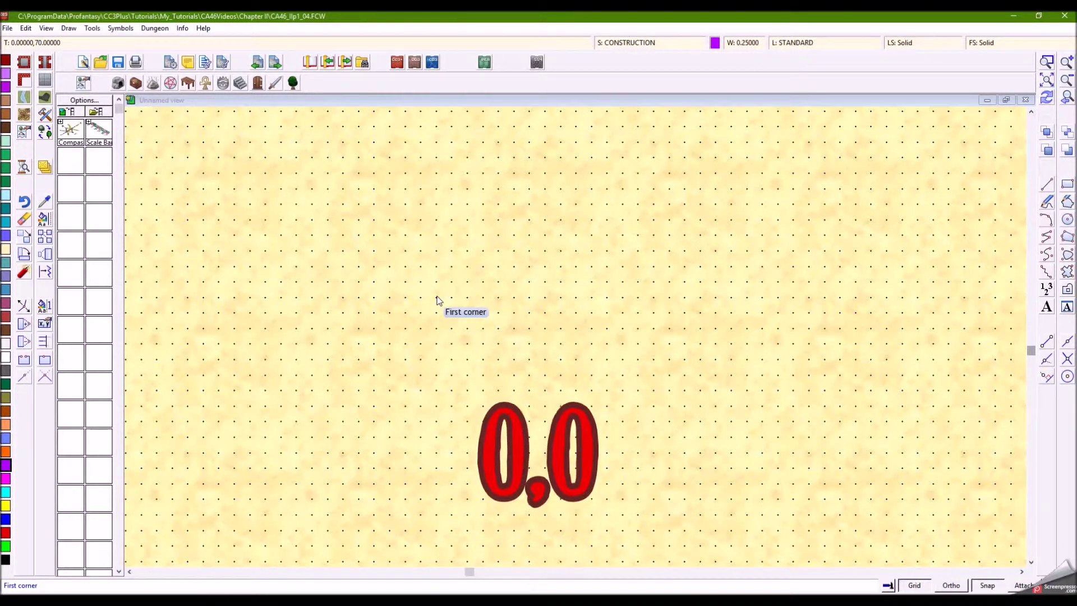
{"action": "type", "text": "0"}
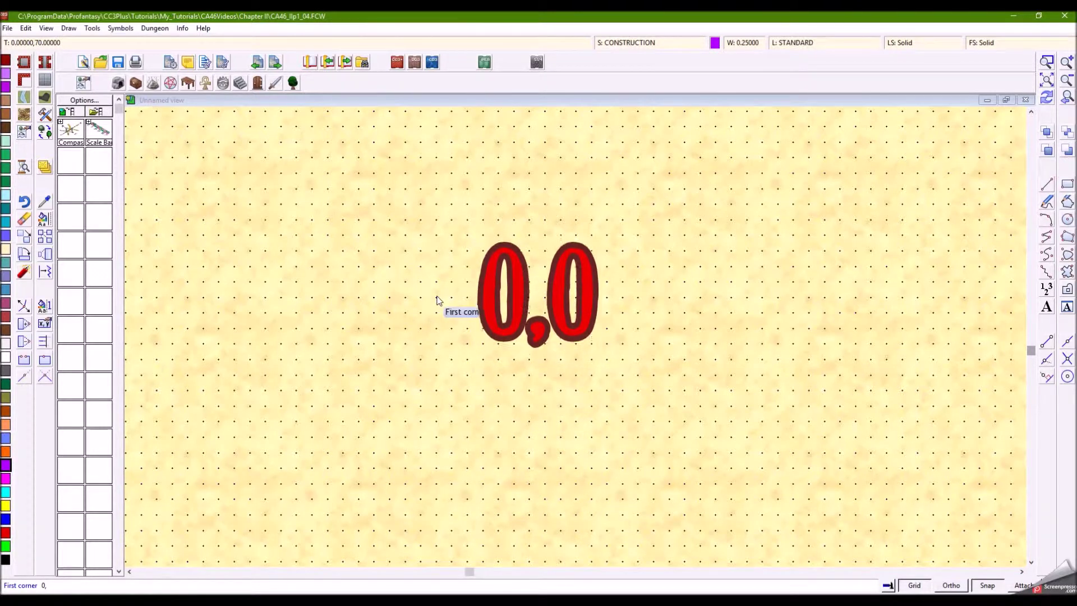
{"action": "type", "text": ",0"}
{"action": "key", "text": "Return"}
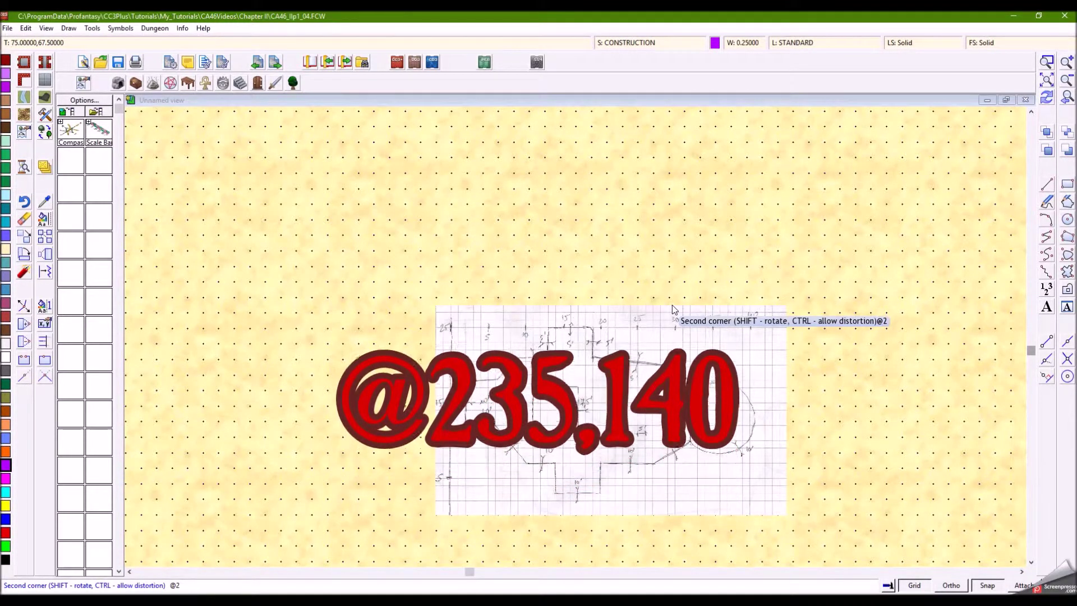
{"action": "type", "text": "235"}
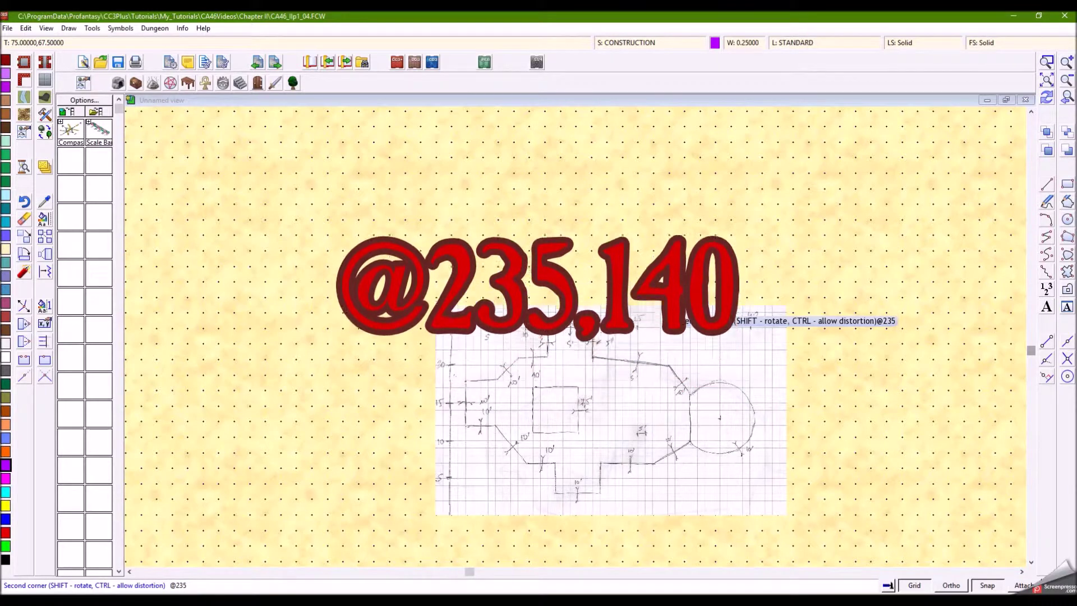
{"action": "type", "text": ",140"}
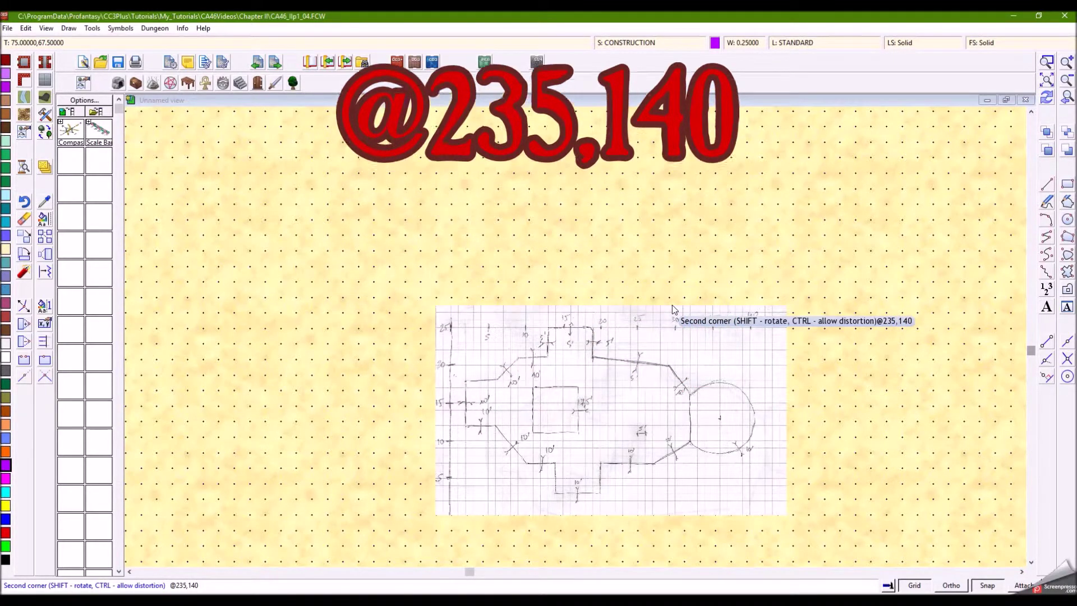
{"action": "key", "text": "Return"}
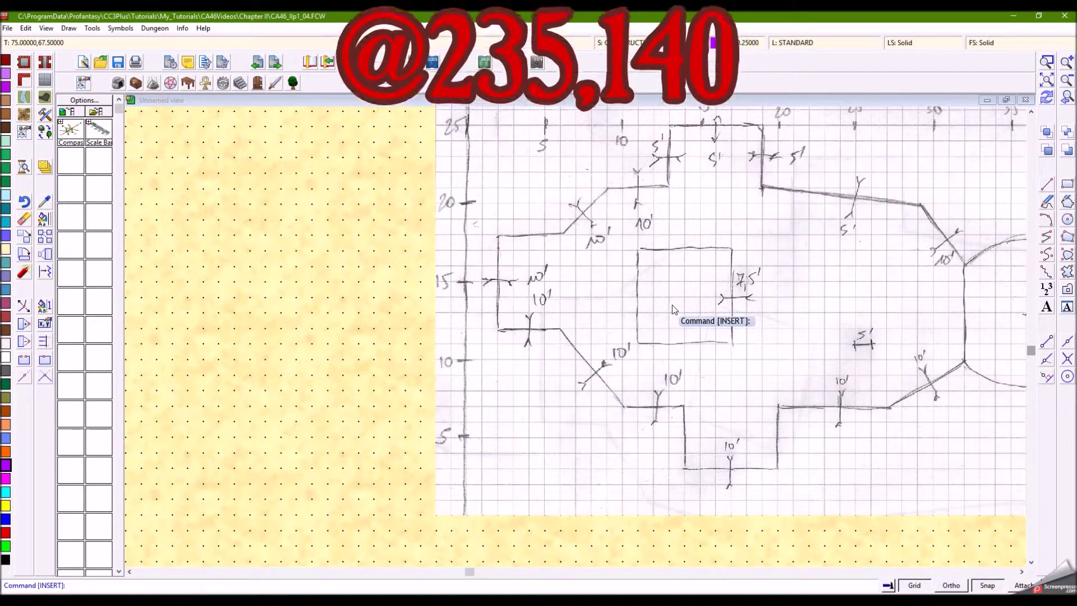
{"action": "left_click_drag", "start_coordinate": [469, 575], "coordinate": [580, 577]}
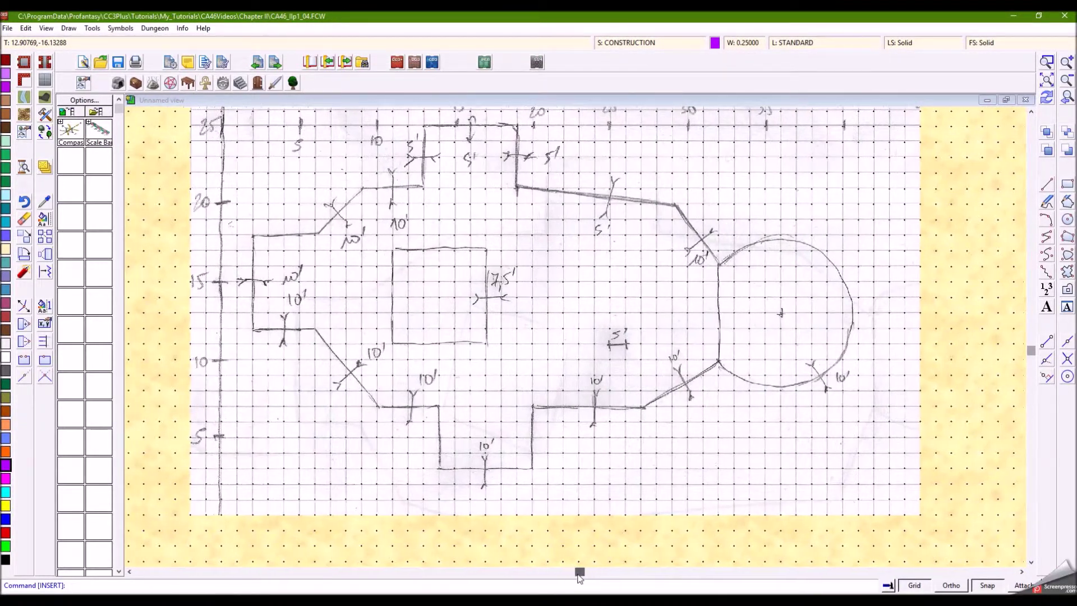
{"action": "mouse_move", "coordinate": [1035, 350]}
{"action": "left_mouse_down"}
{"action": "mouse_move", "coordinate": [1038, 328]}
{"action": "mouse_move", "coordinate": [1040, 336]}
{"action": "left_mouse_up"}
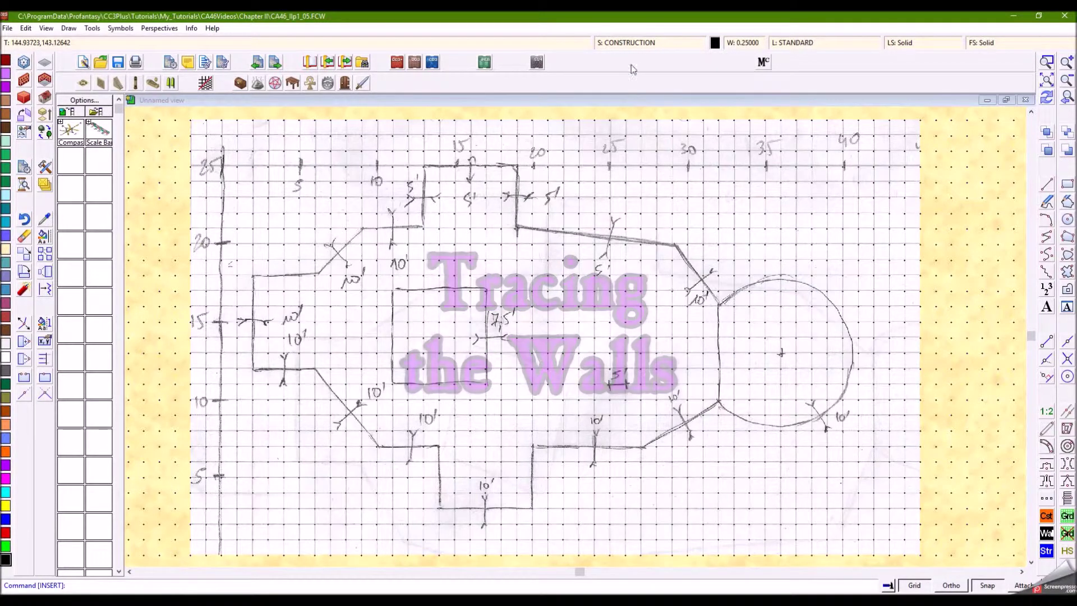
Add a new drawing sheet named WALLS and make it the current sheet.
{"action": "left_click", "coordinate": [624, 42]}
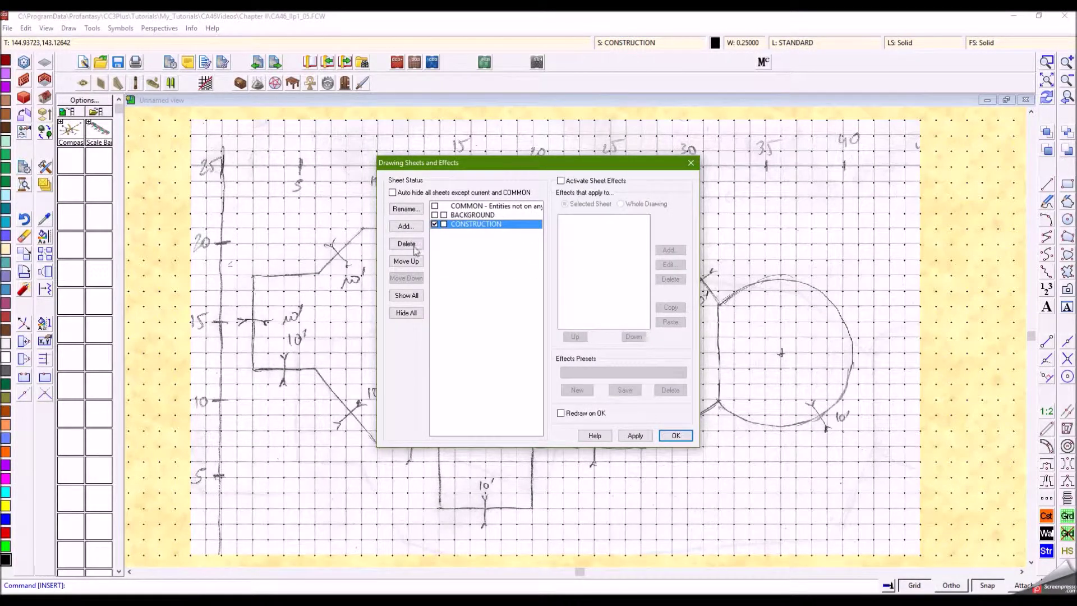
{"action": "left_click", "coordinate": [407, 227]}
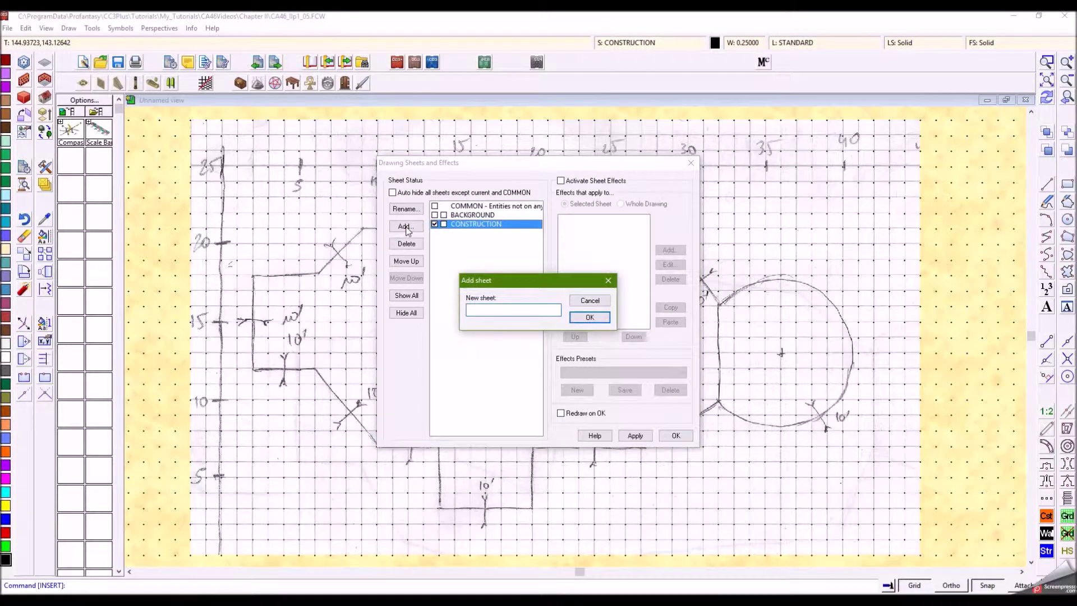
{"action": "key", "text": "Return"}
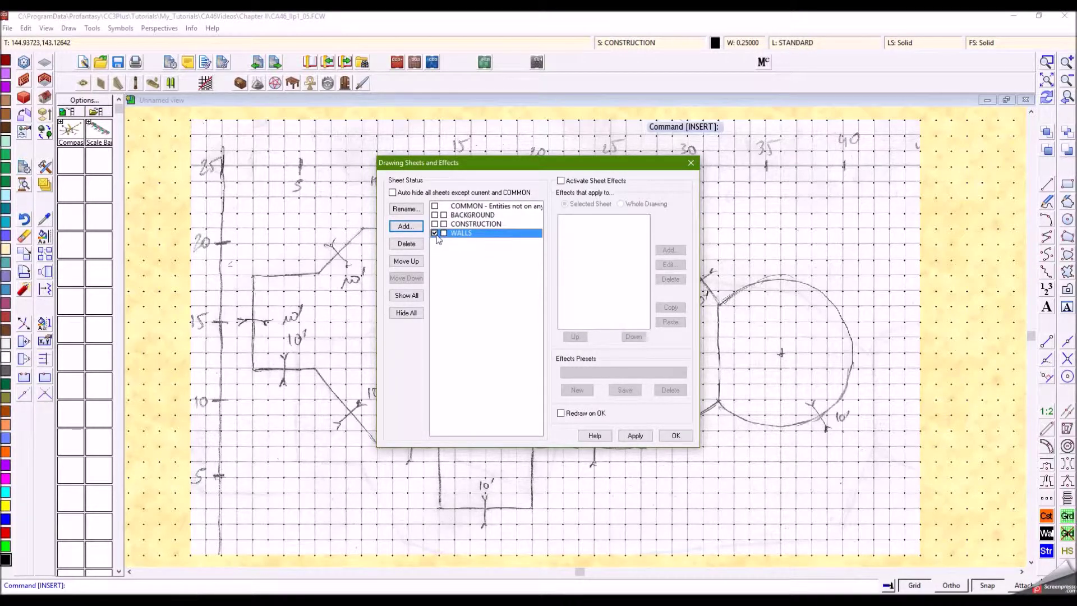
{"action": "left_click", "coordinate": [676, 436]}
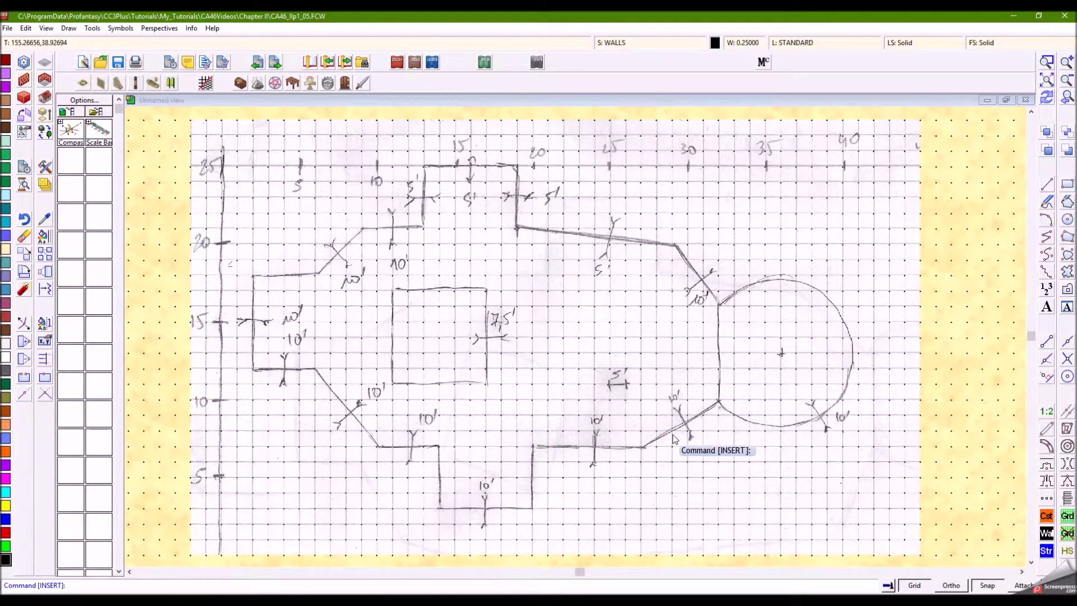
Add a new layer named WALLS and make it the current layer.
{"action": "left_click", "coordinate": [806, 45]}
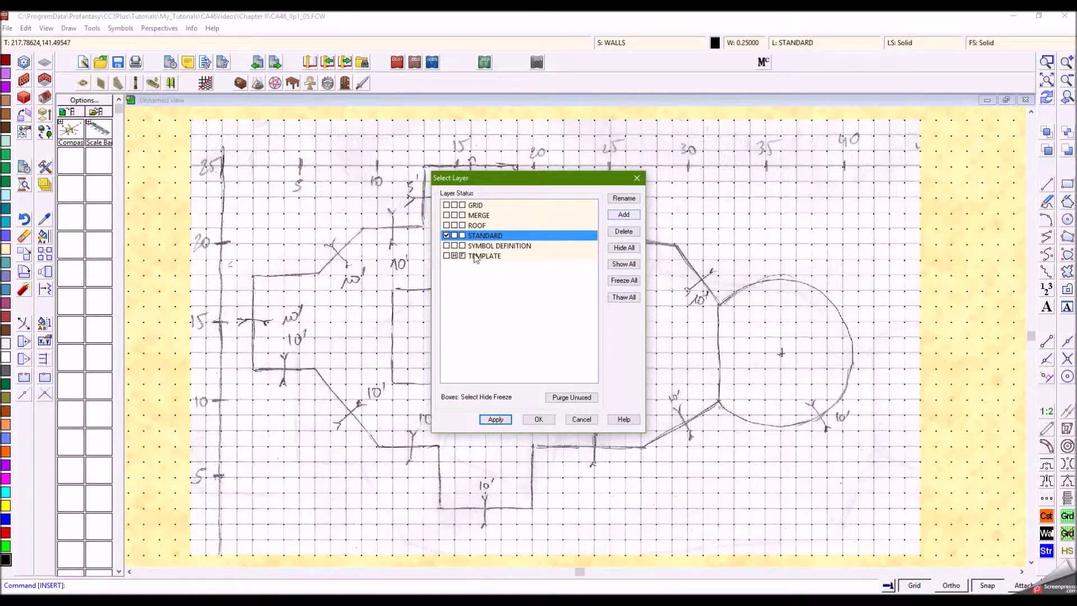
{"action": "left_click", "coordinate": [625, 215]}
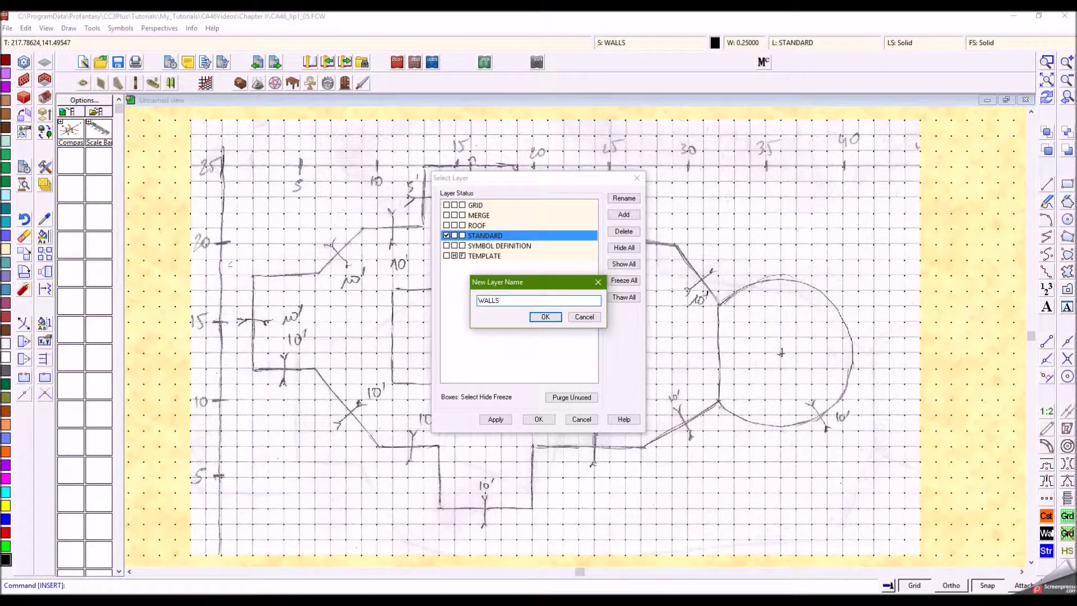
{"action": "key", "text": "Return"}
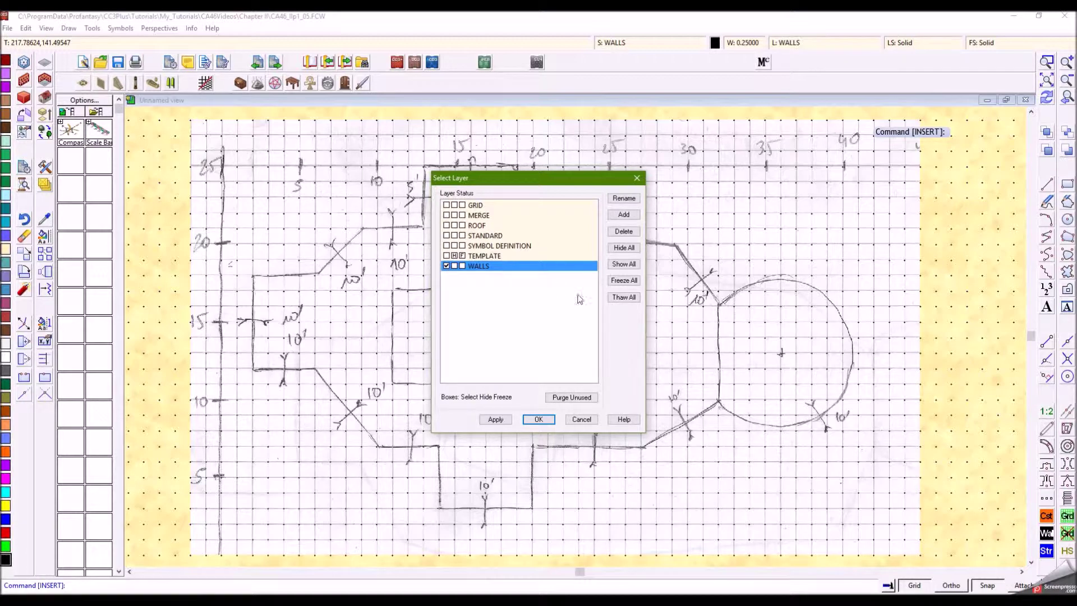
{"action": "left_click", "coordinate": [542, 418]}
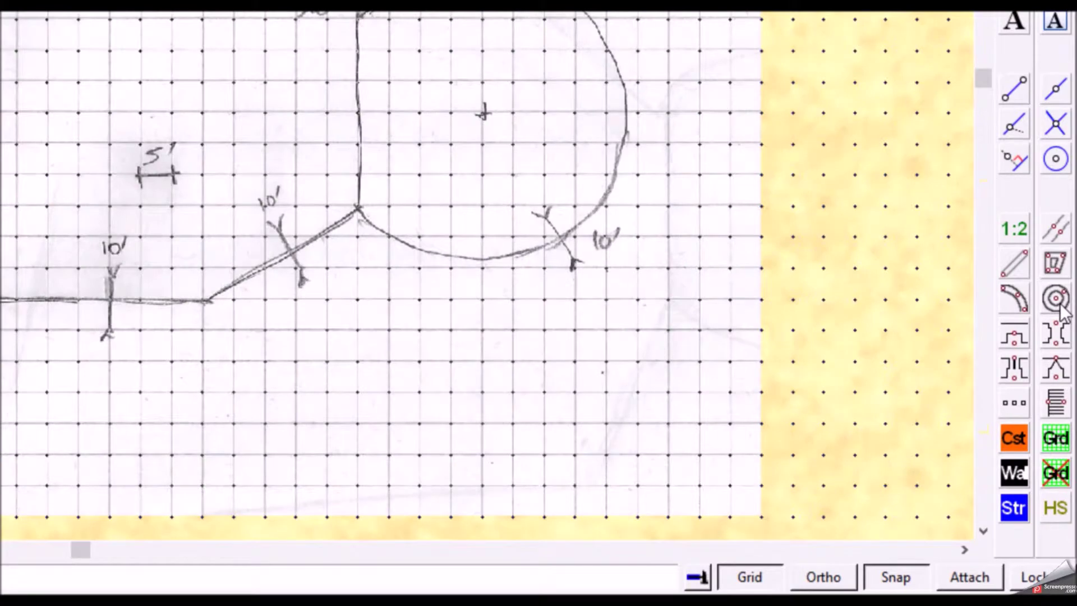
Trace the sketch's round tower with a double-line circle 10 wide, centred on its centre mark and passing through its upper junction with the main walls.
{"action": "left_click", "coordinate": [1058, 302]}
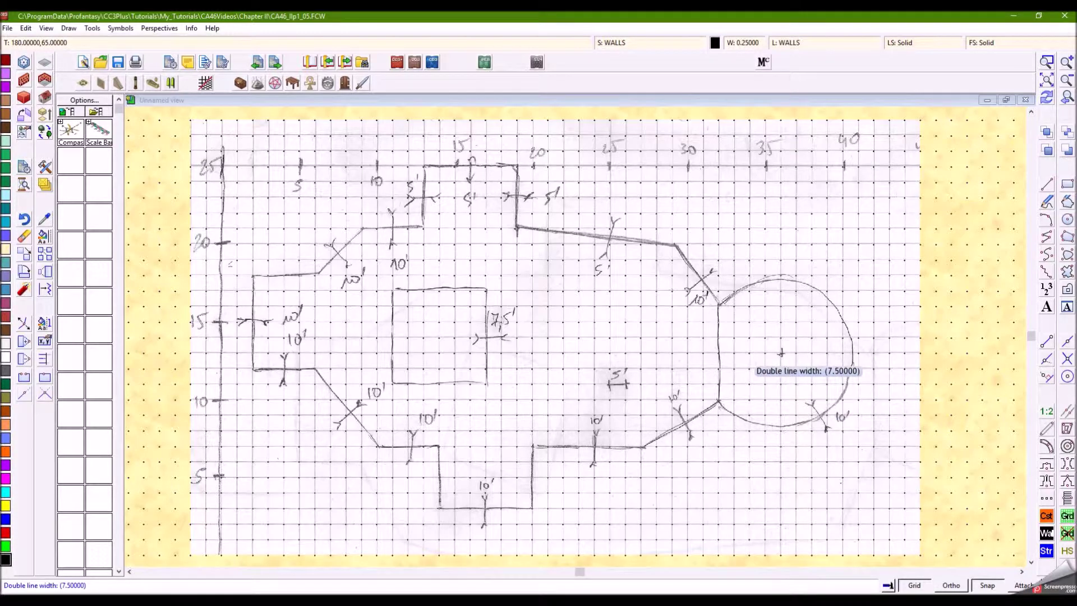
{"action": "key", "text": "Return"}
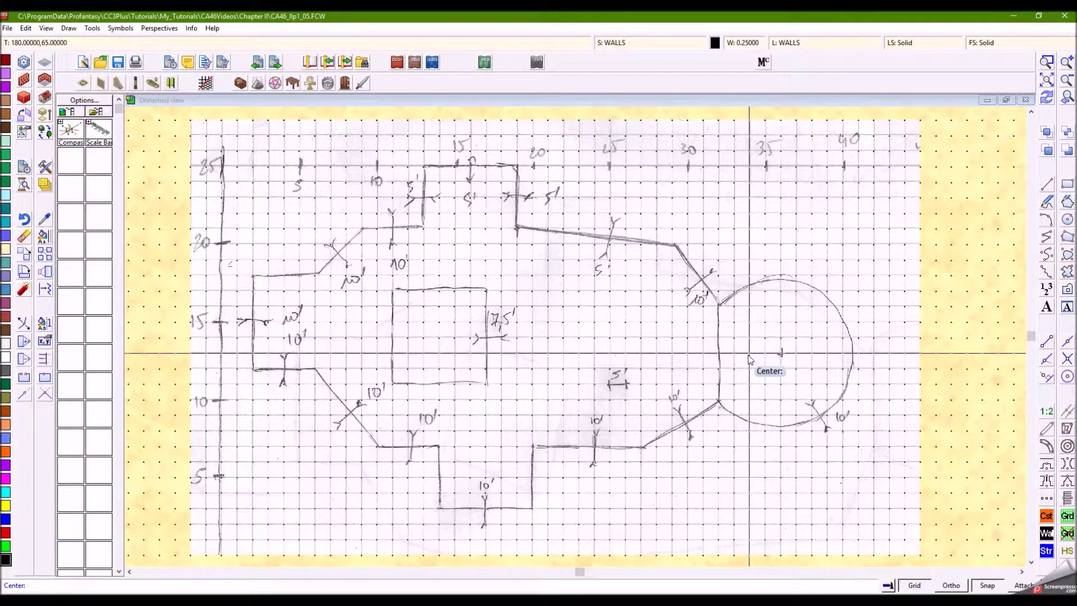
{"action": "left_click", "coordinate": [781, 353]}
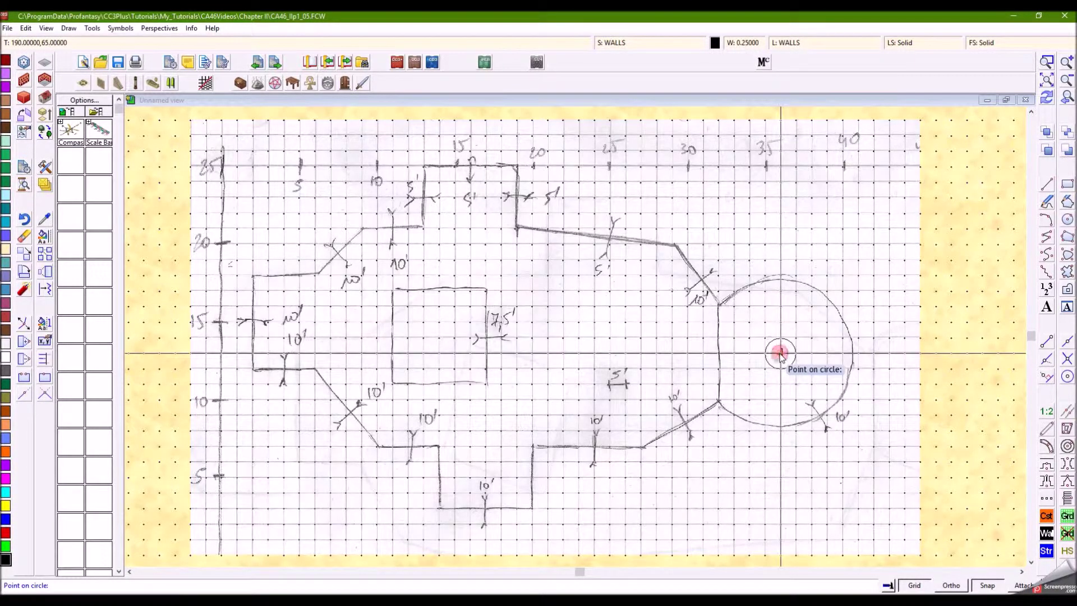
{"action": "left_click", "coordinate": [719, 307]}
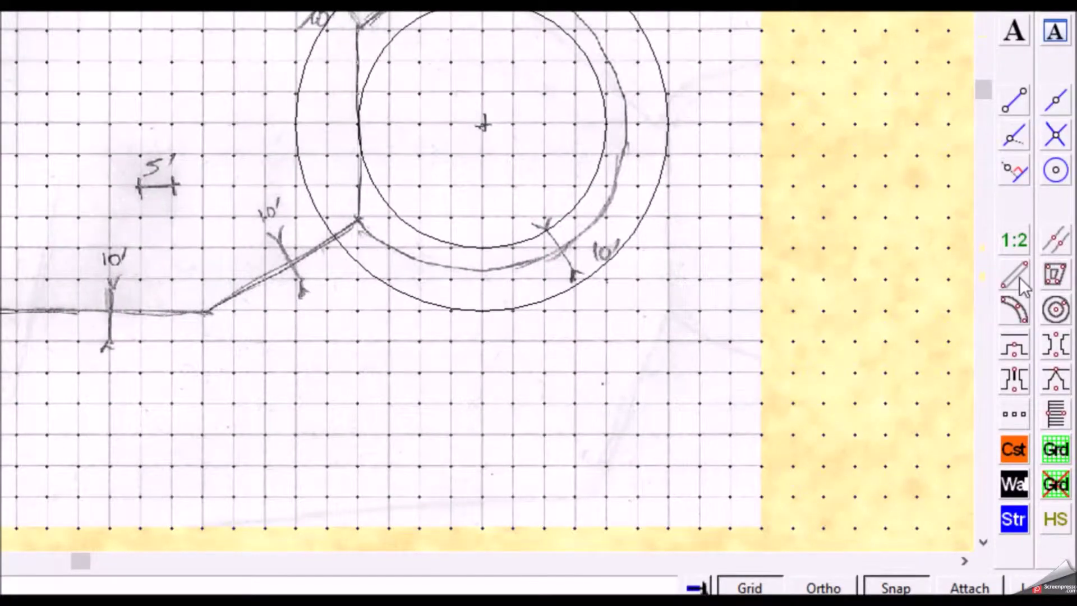
Trace the 10' walls with a double line 10 wide, from the upper slanted wall beside the tower, around the south and west sides, to the north alcove.
{"action": "left_click", "coordinate": [1019, 277]}
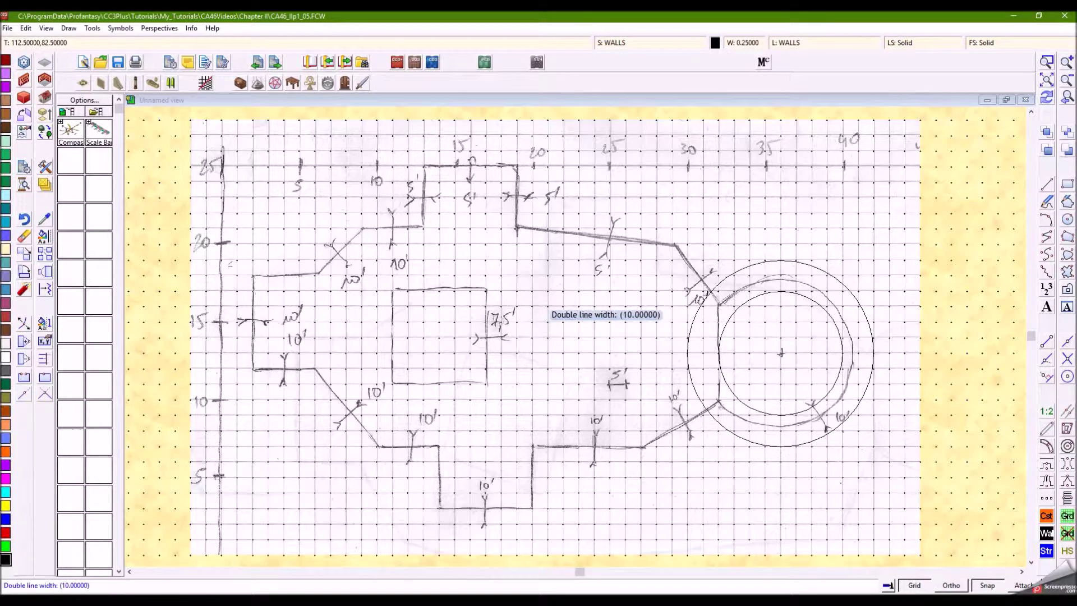
{"action": "key", "text": "Return"}
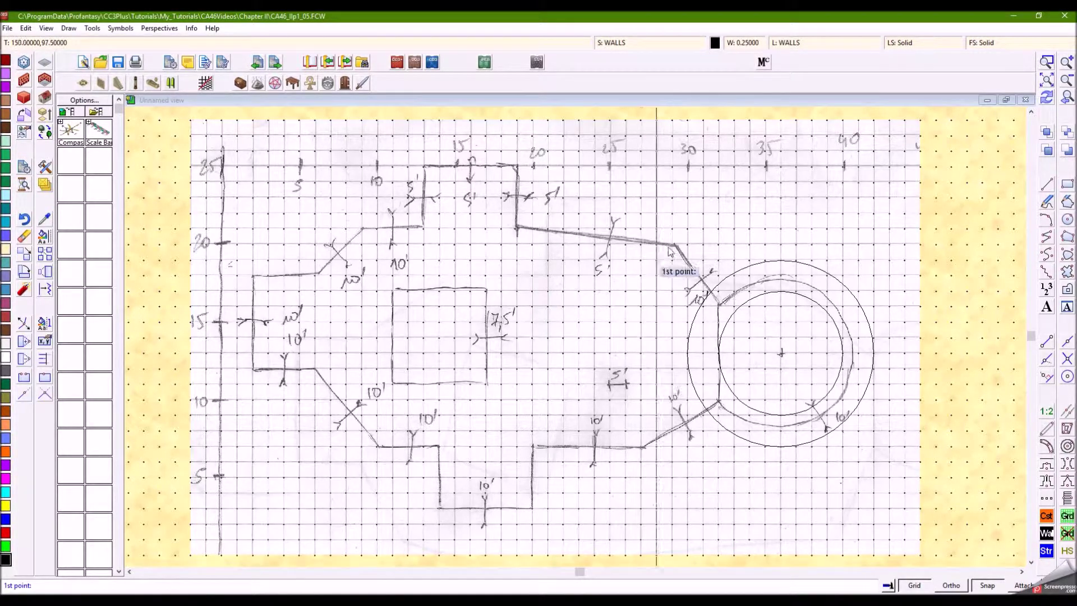
{"action": "left_click", "coordinate": [704, 291]}
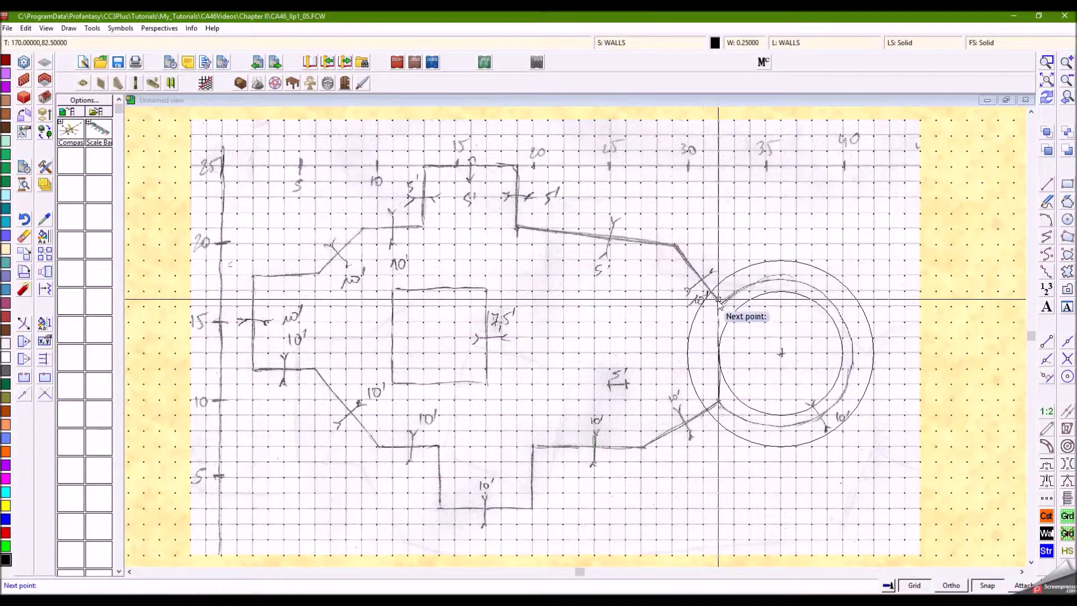
{"action": "left_click", "coordinate": [719, 399]}
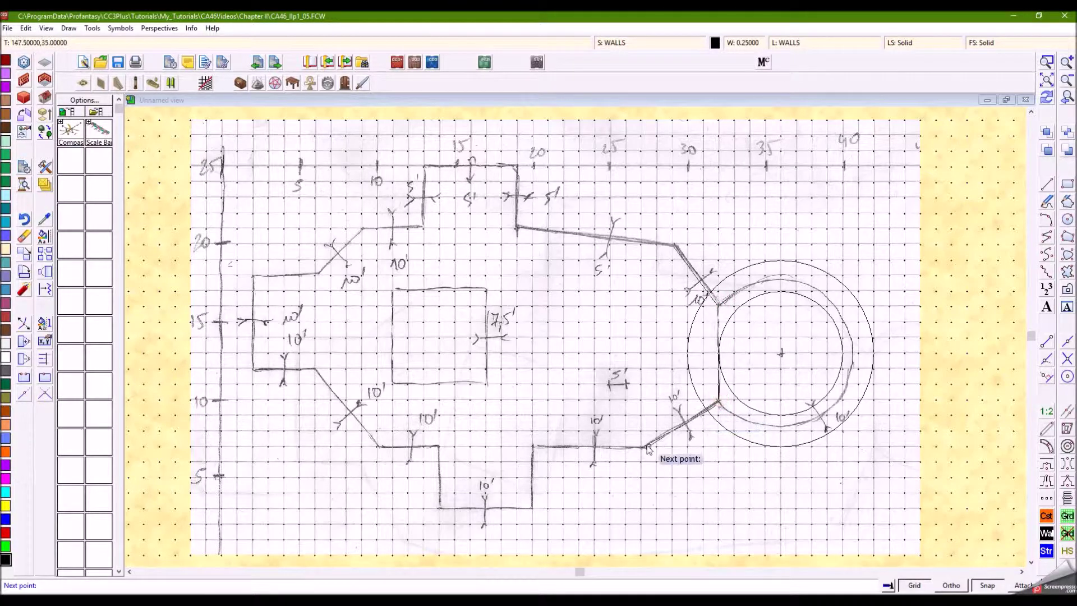
{"action": "left_click", "coordinate": [643, 447]}
{"action": "left_click", "coordinate": [533, 447]}
{"action": "left_click", "coordinate": [530, 508]}
{"action": "left_click", "coordinate": [439, 508]}
{"action": "left_click", "coordinate": [439, 447]}
{"action": "left_click", "coordinate": [379, 447]}
{"action": "left_click", "coordinate": [316, 370]}
{"action": "left_click", "coordinate": [252, 369]}
{"action": "left_click", "coordinate": [252, 275]}
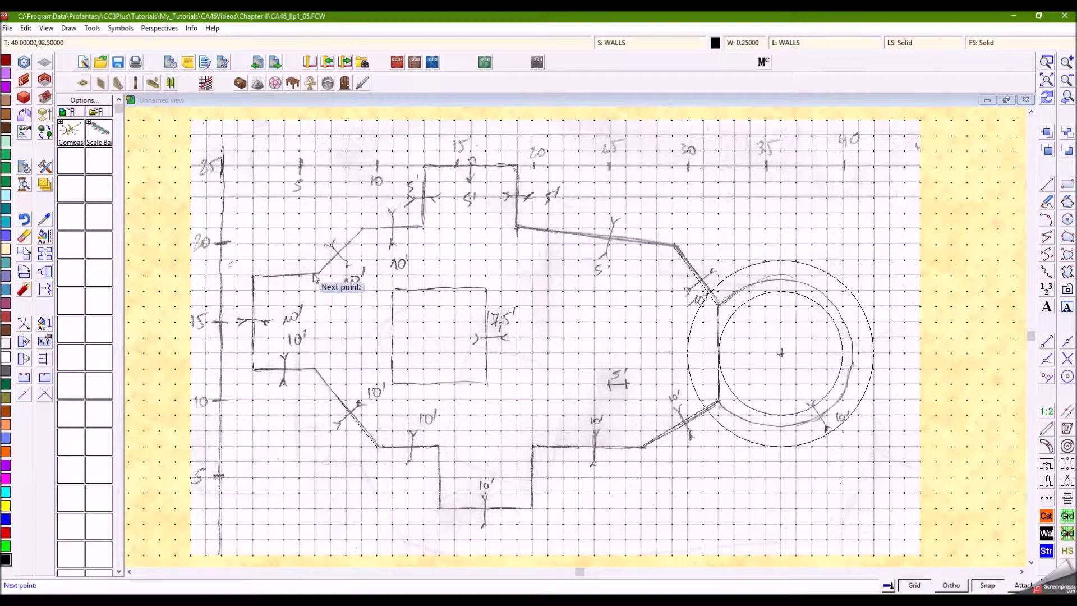
{"action": "left_click", "coordinate": [315, 275]}
{"action": "left_click", "coordinate": [362, 229]}
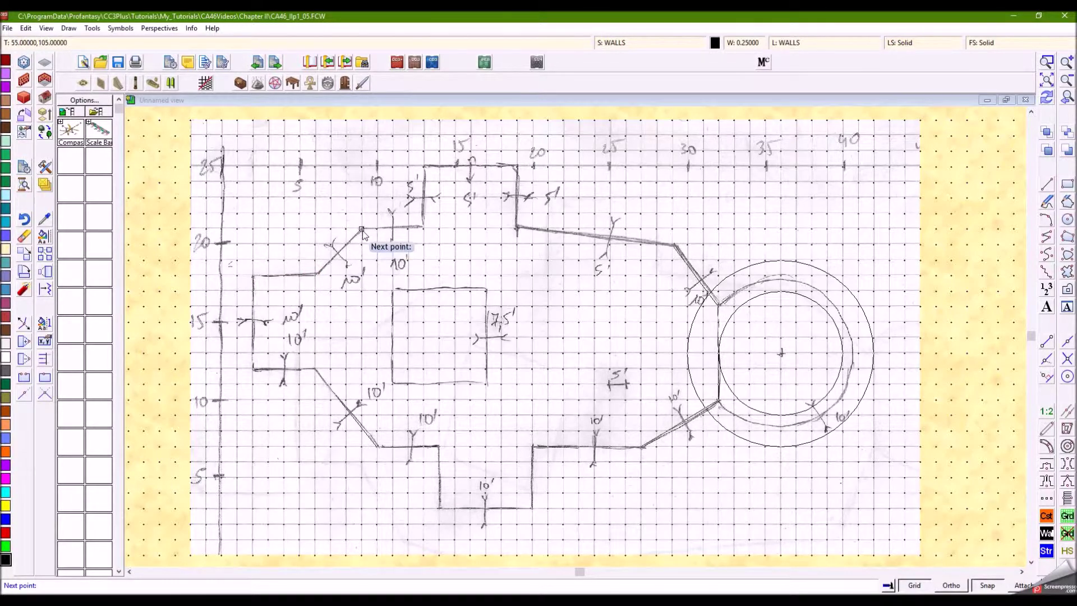
{"action": "left_click", "coordinate": [425, 228]}
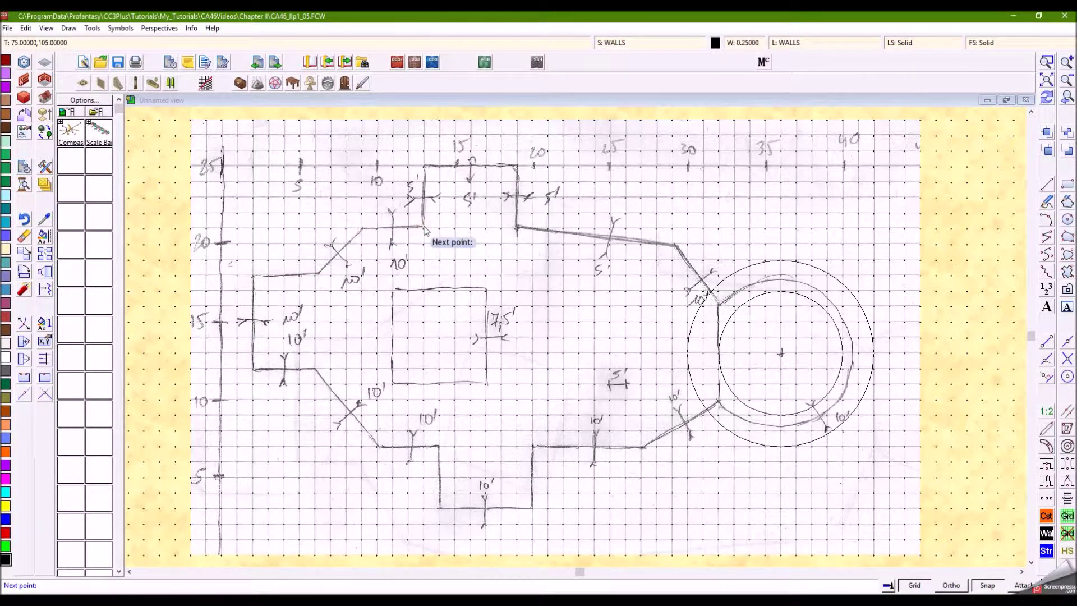
{"action": "right_click", "coordinate": [460, 230]}
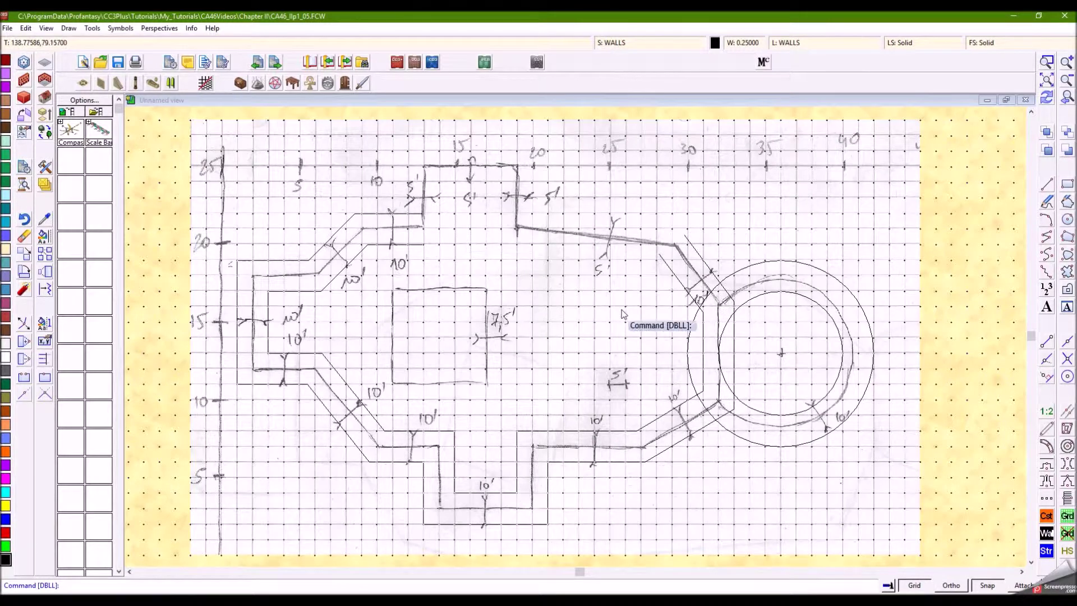
Trace the 5' wall with a double line 5 wide, around the north alcove and along the slanted wall to the upper wall beside the tower.
{"action": "key", "text": "Return"}
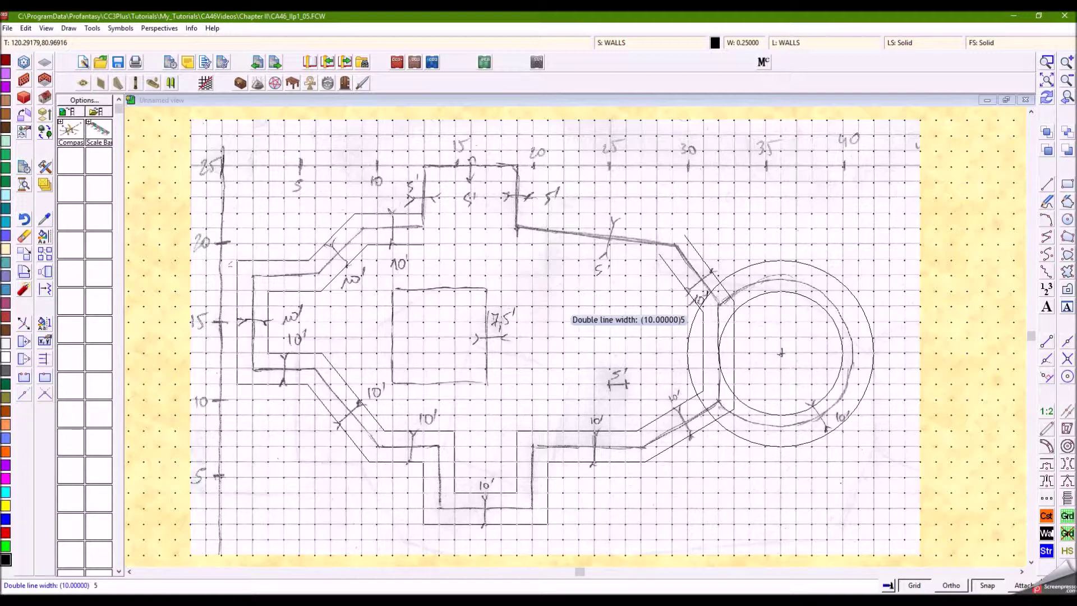
{"action": "key", "text": "Return"}
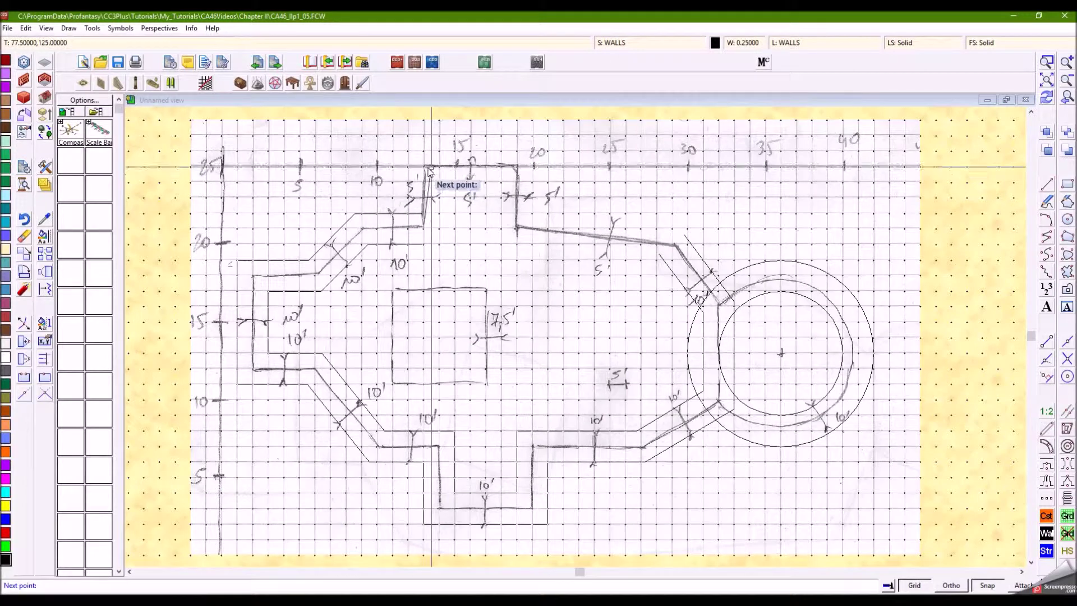
{"action": "left_click", "coordinate": [517, 227]}
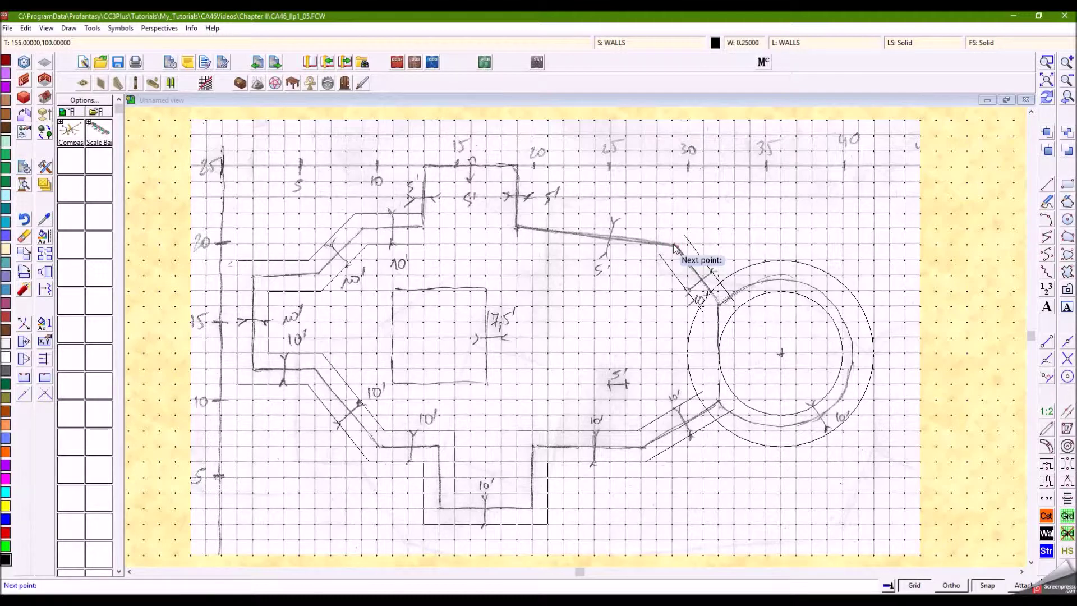
{"action": "left_click", "coordinate": [673, 244]}
{"action": "right_click", "coordinate": [673, 244]}
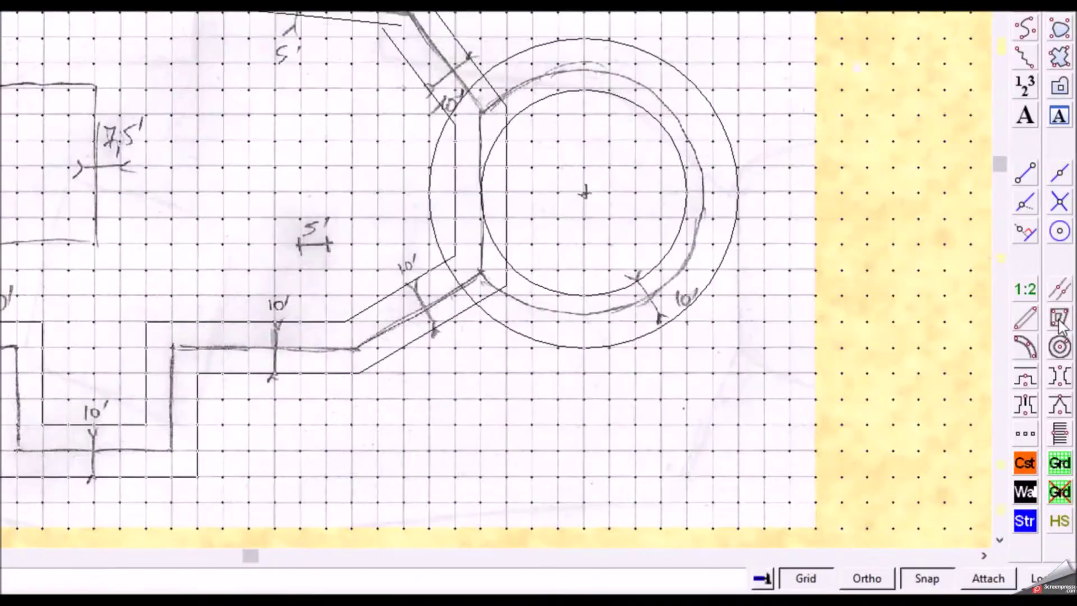
Trace the inner square room with a closed double-line polygon 7.5 wide through its four corners.
{"action": "left_click", "coordinate": [1069, 431]}
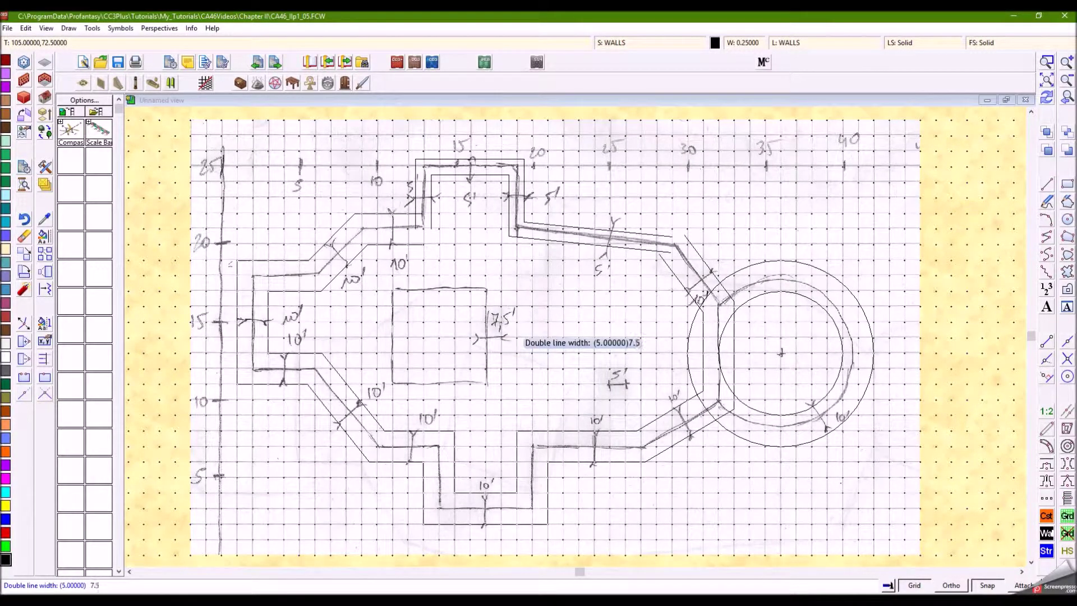
{"action": "key", "text": "Return"}
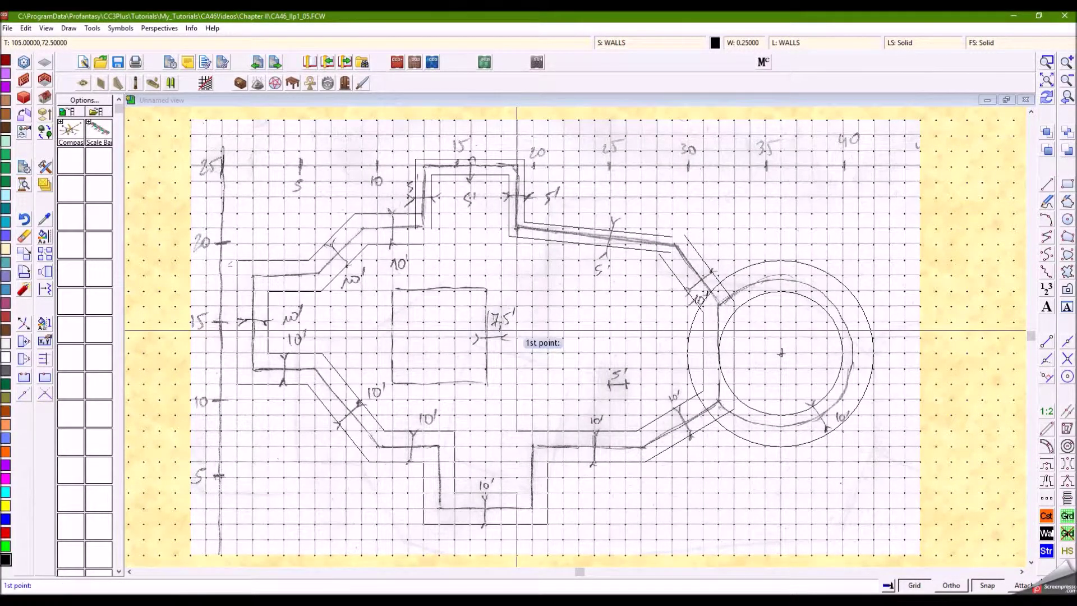
{"action": "left_click", "coordinate": [394, 290]}
{"action": "left_click", "coordinate": [488, 292]}
{"action": "left_click", "coordinate": [488, 385]}
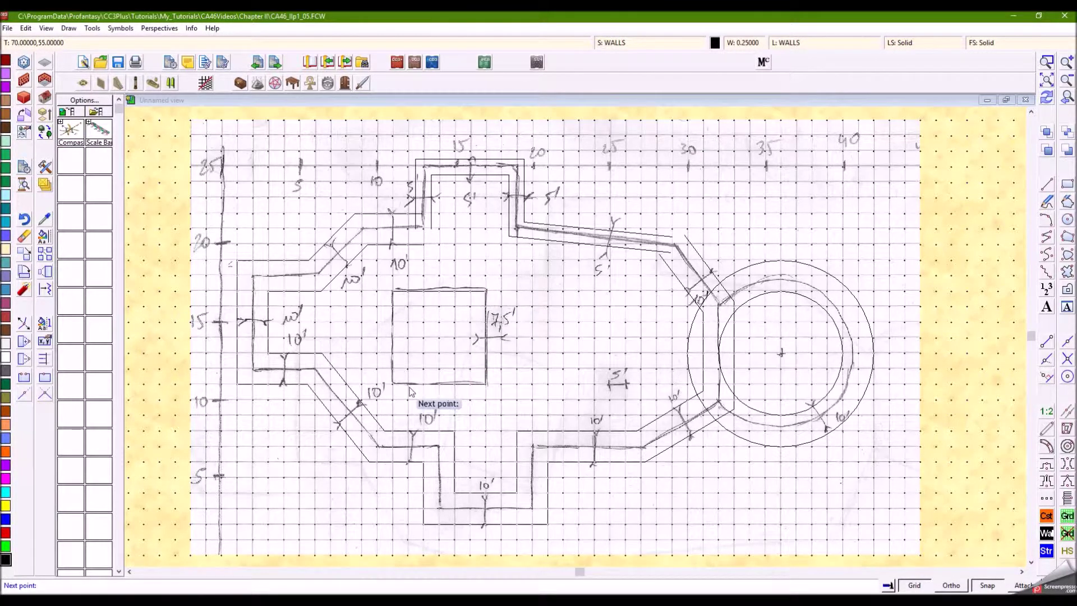
{"action": "right_click", "coordinate": [396, 386]}
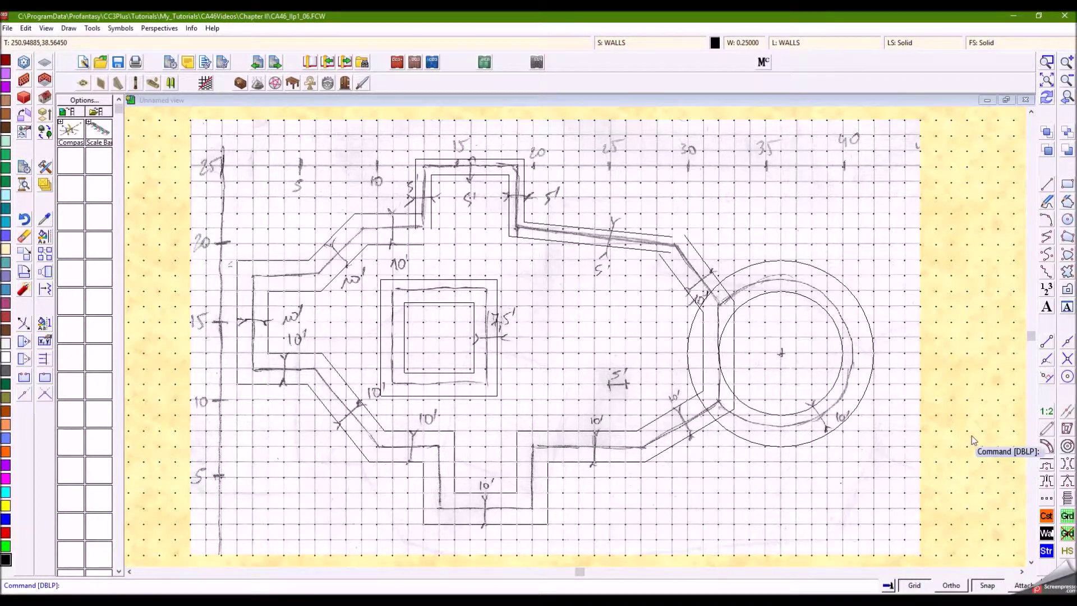
Hide the CONSTRUCTION sheet that holds the scanned sketch.
{"action": "left_click", "coordinate": [625, 44]}
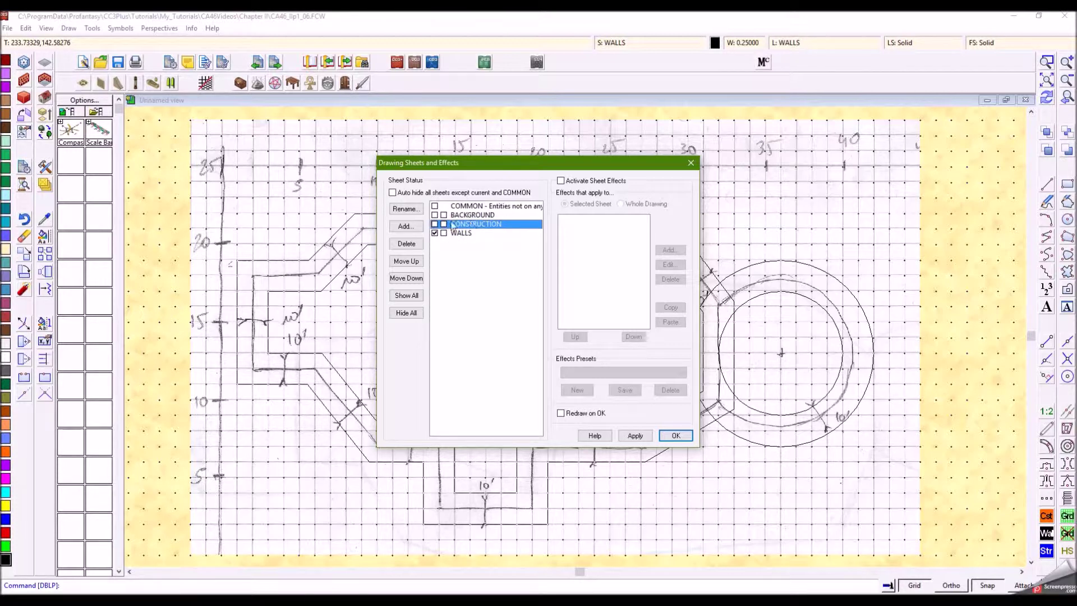
{"action": "left_click", "coordinate": [675, 436]}
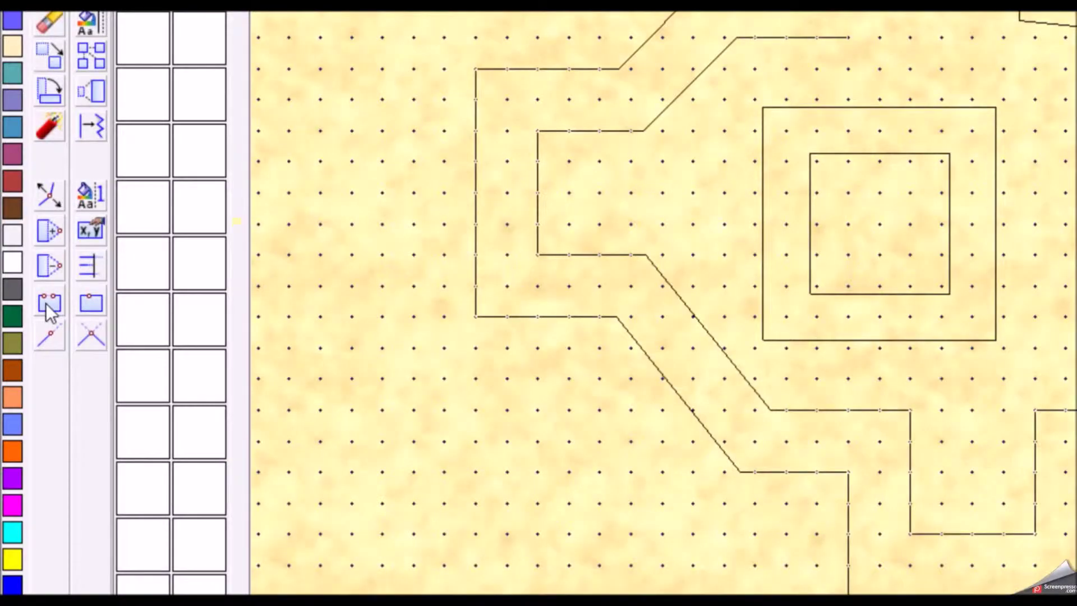
Break a gap in the tower's outer circle between its intersections with the upper and lower outer lines of the main walls.
{"action": "left_click", "coordinate": [49, 306]}
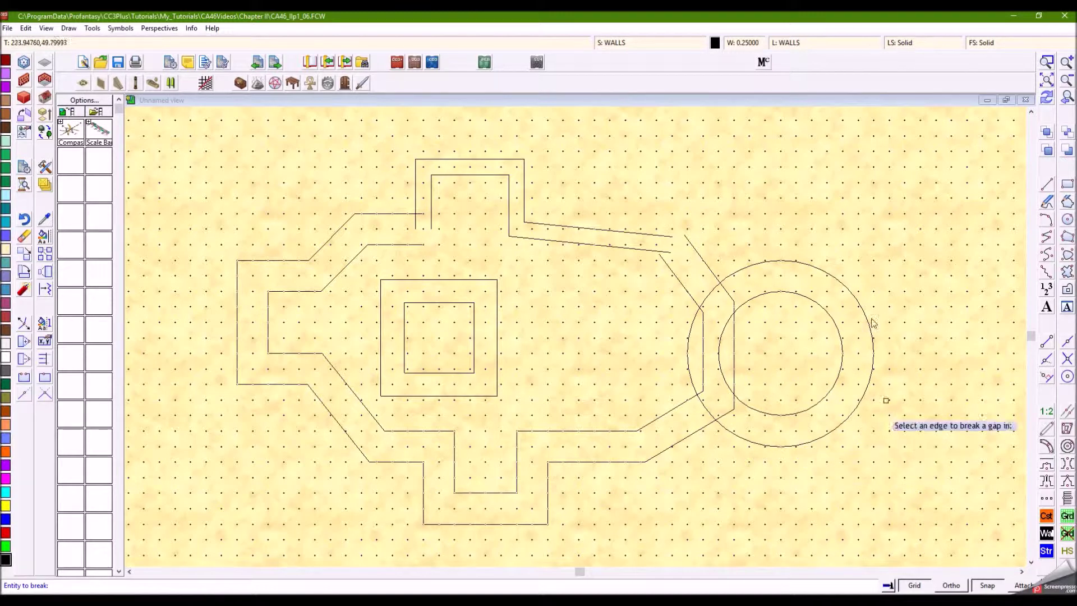
{"action": "left_click", "coordinate": [820, 439]}
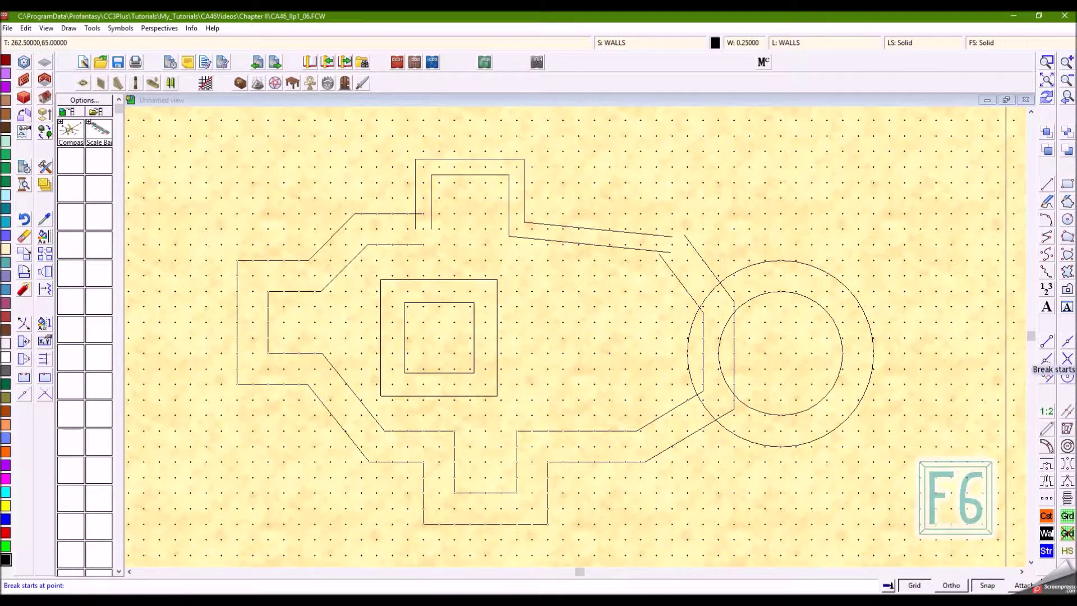
{"action": "key", "text": "F6"}
{"action": "left_click", "coordinate": [721, 284]}
{"action": "key", "text": "F6"}
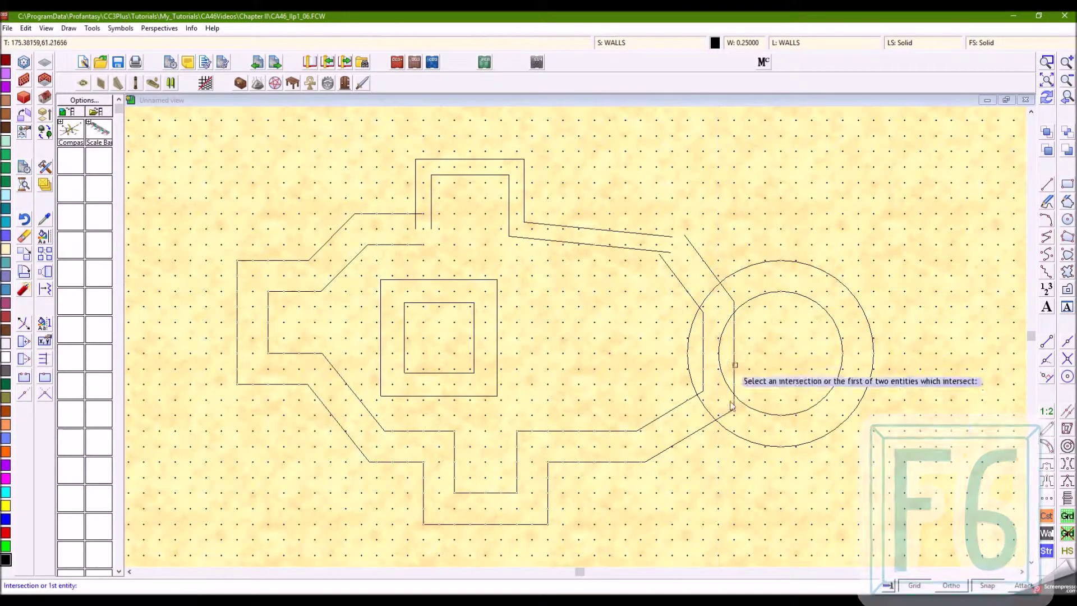
{"action": "left_click", "coordinate": [715, 418]}
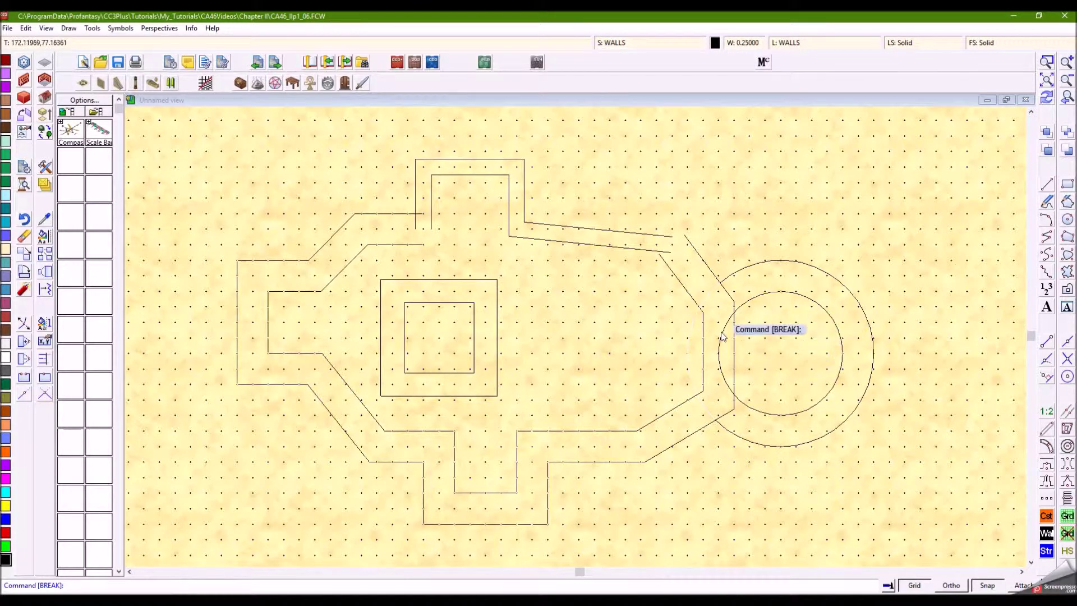
Break a gap in the tower's inner circle between its two intersections with the vertical wall line.
{"action": "right_click", "coordinate": [825, 368]}
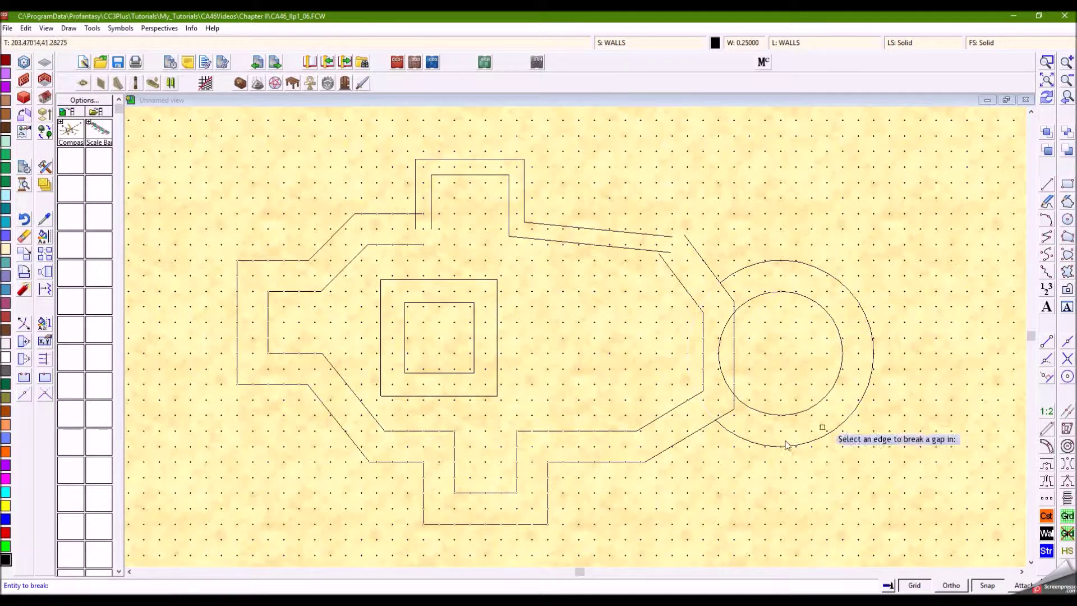
{"action": "left_click", "coordinate": [809, 297]}
{"action": "key", "text": "F6"}
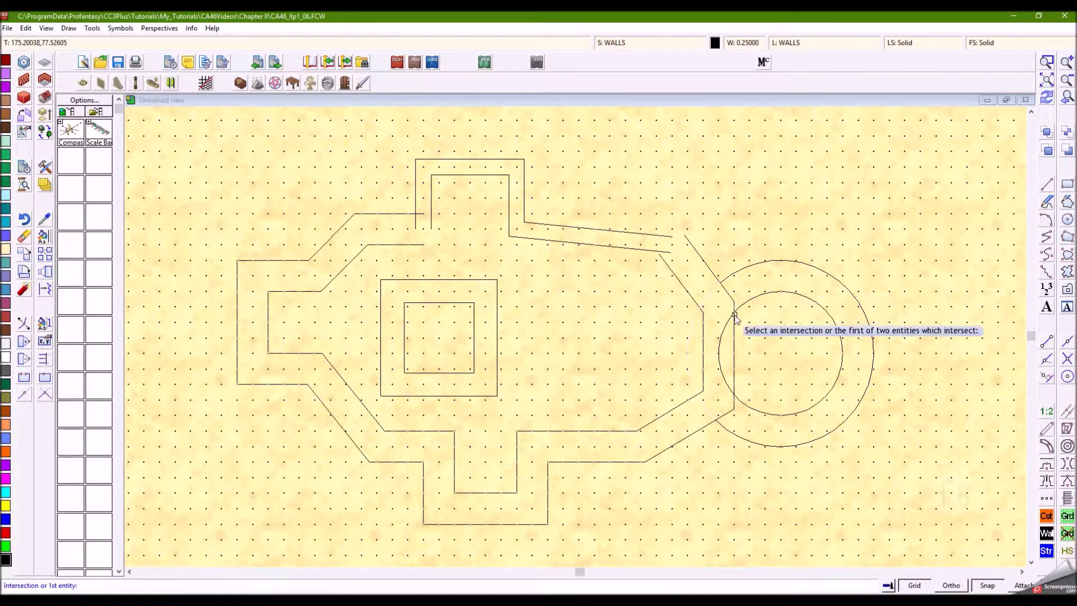
{"action": "left_click", "coordinate": [734, 312]}
{"action": "key", "text": "F6"}
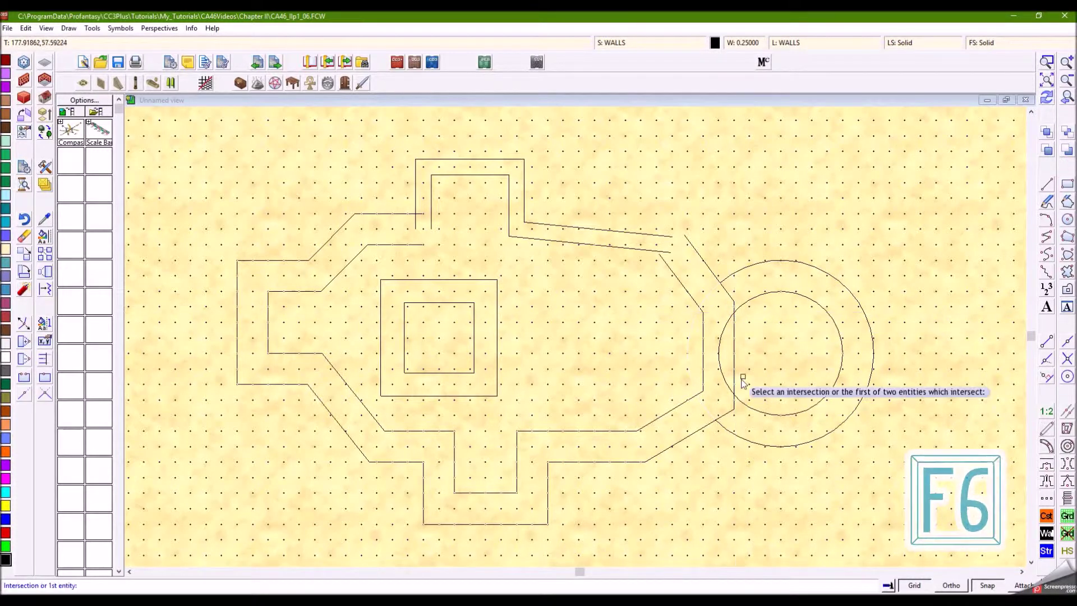
{"action": "left_click", "coordinate": [735, 400]}
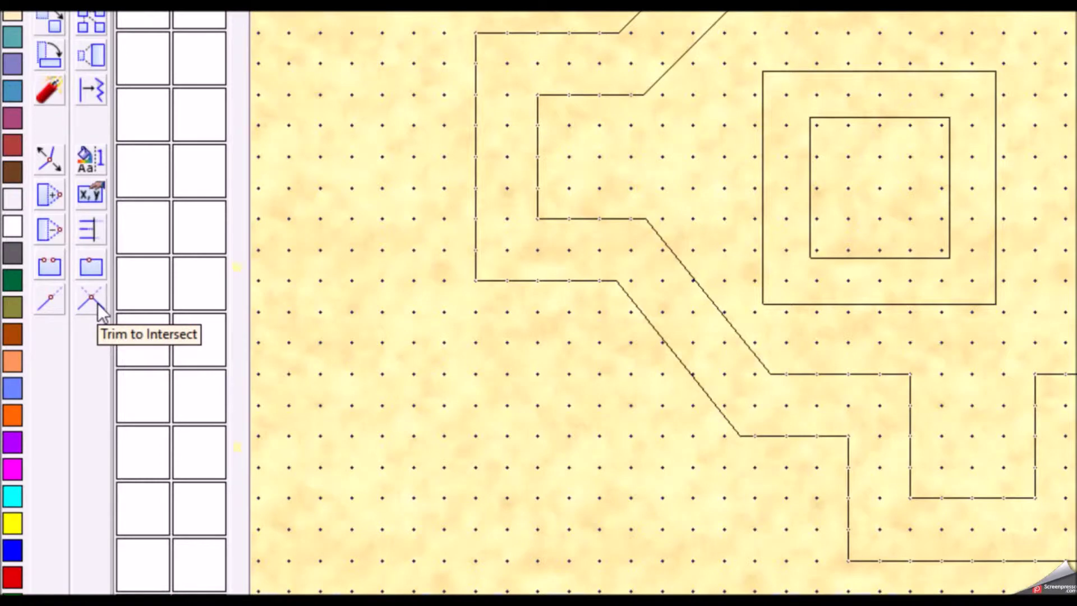
Trim the inner and outer wall lines to their intersections at the west junction of the north alcove.
{"action": "left_click", "coordinate": [98, 303]}
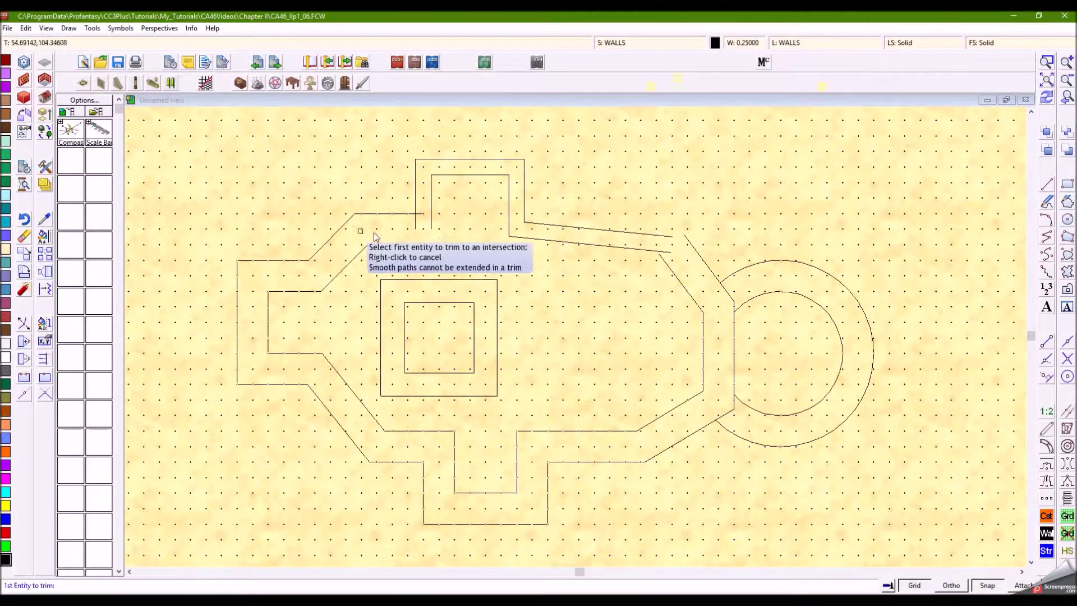
{"action": "left_click", "coordinate": [391, 246]}
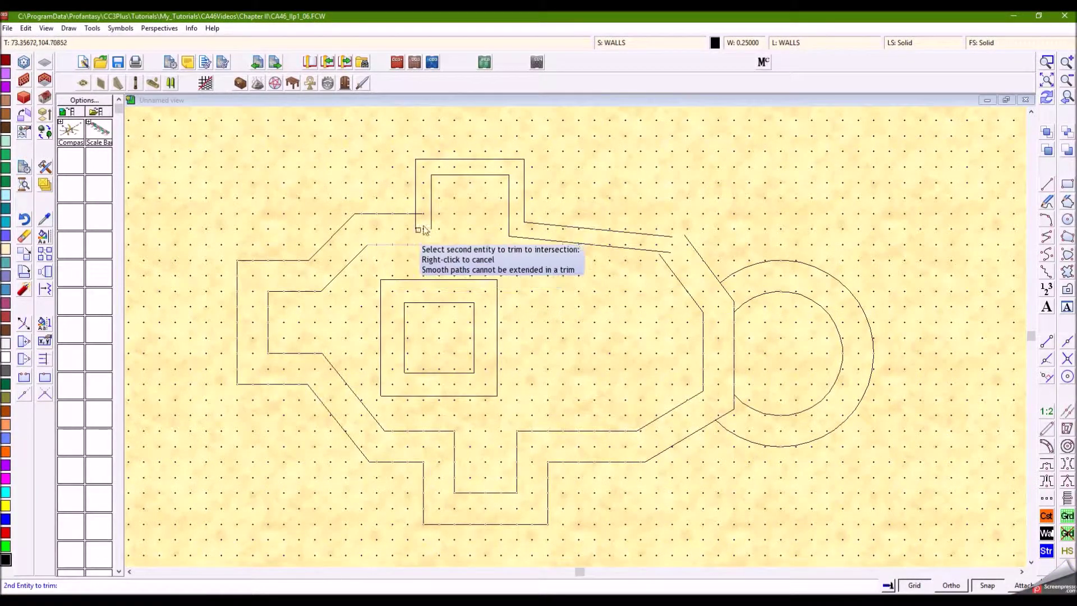
{"action": "left_click", "coordinate": [432, 209]}
{"action": "left_click", "coordinate": [396, 214]}
{"action": "left_click", "coordinate": [416, 193]}
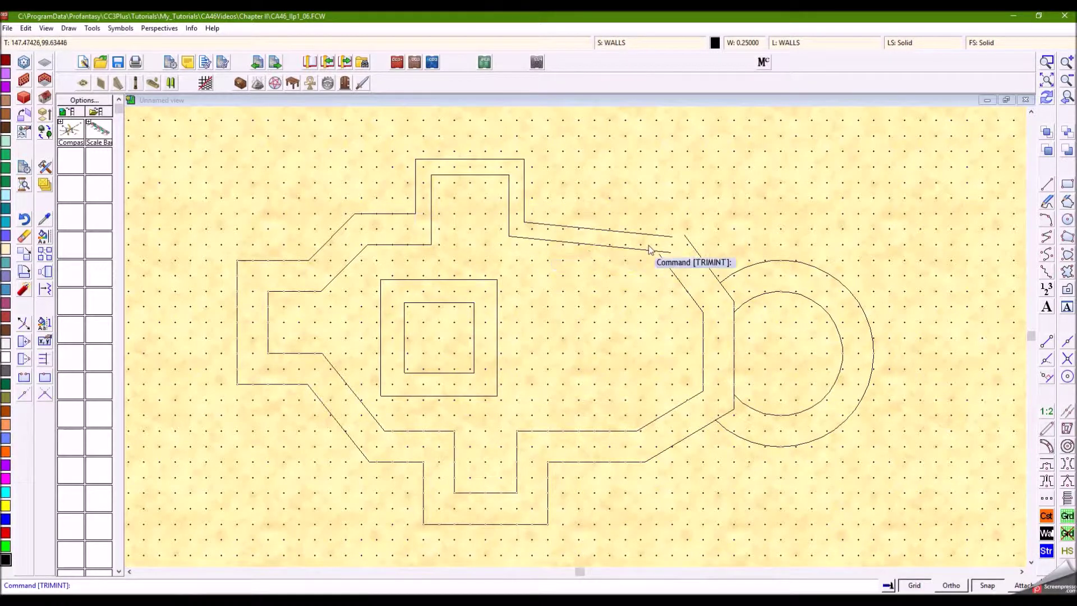
Trim the outer and inner lines of the slanted 5' wall to intersect the 10' wall at its east end.
{"action": "left_click", "coordinate": [668, 236]}
{"action": "left_click", "coordinate": [688, 242]}
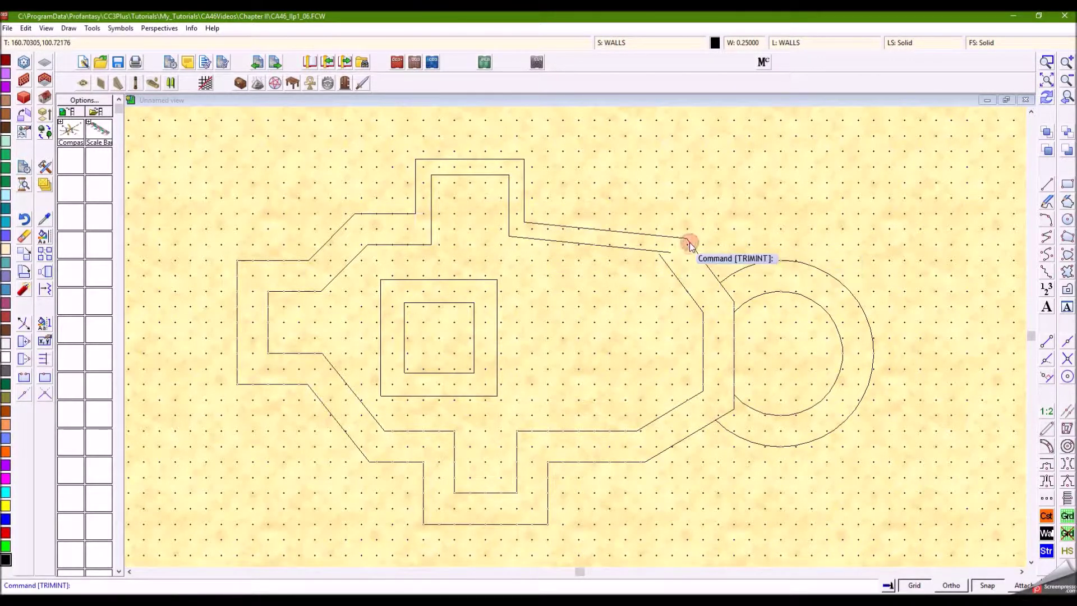
{"action": "left_click", "coordinate": [654, 252]}
{"action": "left_click", "coordinate": [664, 262]}
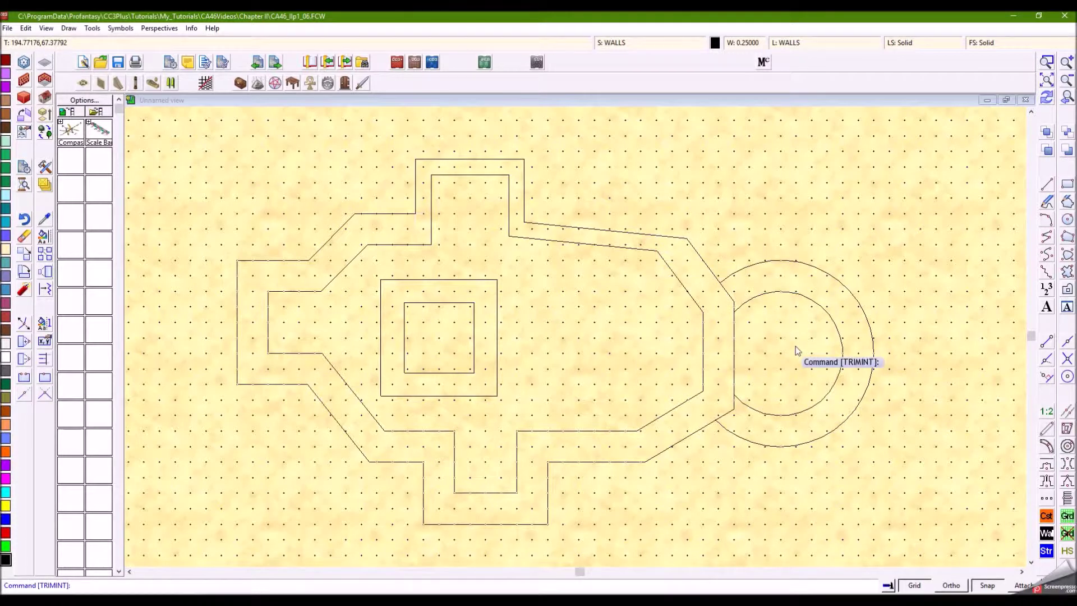
Trim the tower's upper junctions: the outer wall line to the outer arc and the vertical wall line to the inner arc.
{"action": "right_click", "coordinate": [713, 273]}
{"action": "left_click", "coordinate": [712, 272]}
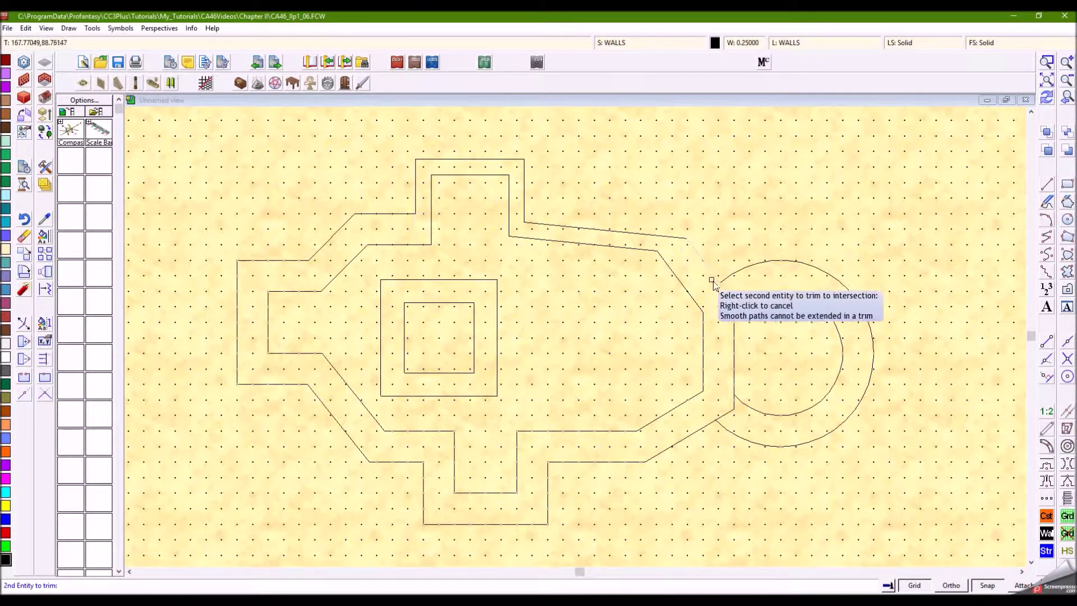
{"action": "left_click", "coordinate": [744, 273]}
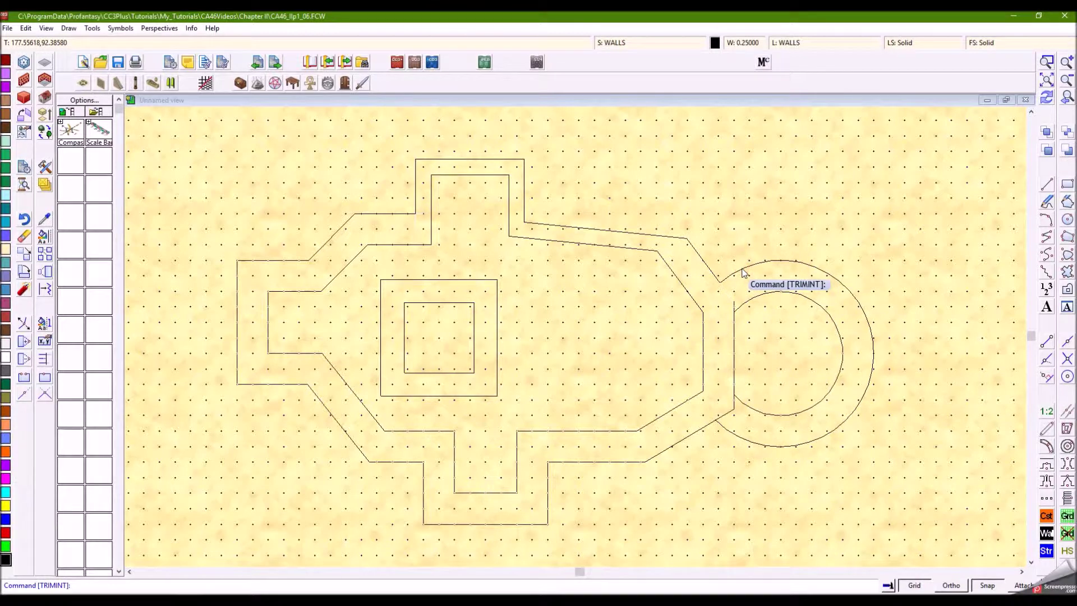
{"action": "right_click", "coordinate": [734, 336]}
{"action": "left_click", "coordinate": [735, 353]}
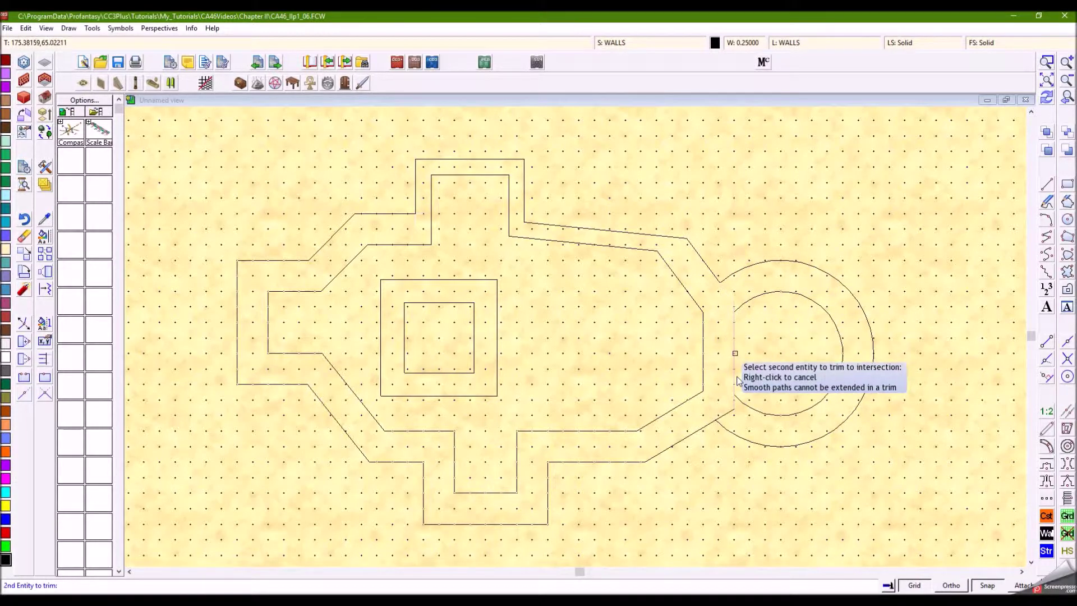
{"action": "left_click", "coordinate": [743, 305]}
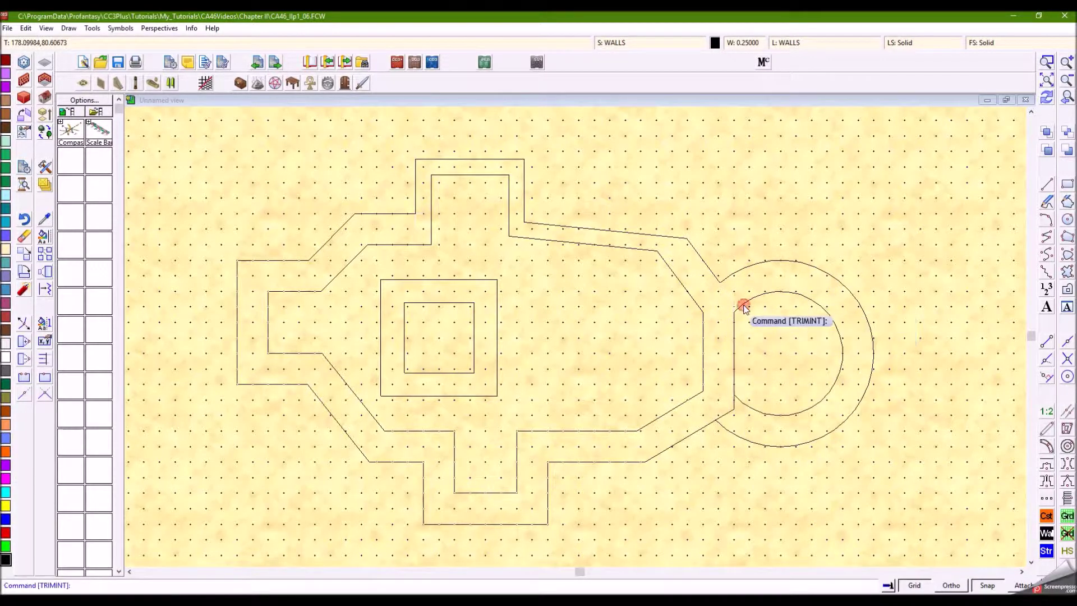
Trim the tower's lower junctions: the vertical wall line to the inner arc and the outer wall line to the outer arc.
{"action": "right_click", "coordinate": [746, 366]}
{"action": "left_click", "coordinate": [735, 365]}
{"action": "left_click", "coordinate": [746, 403]}
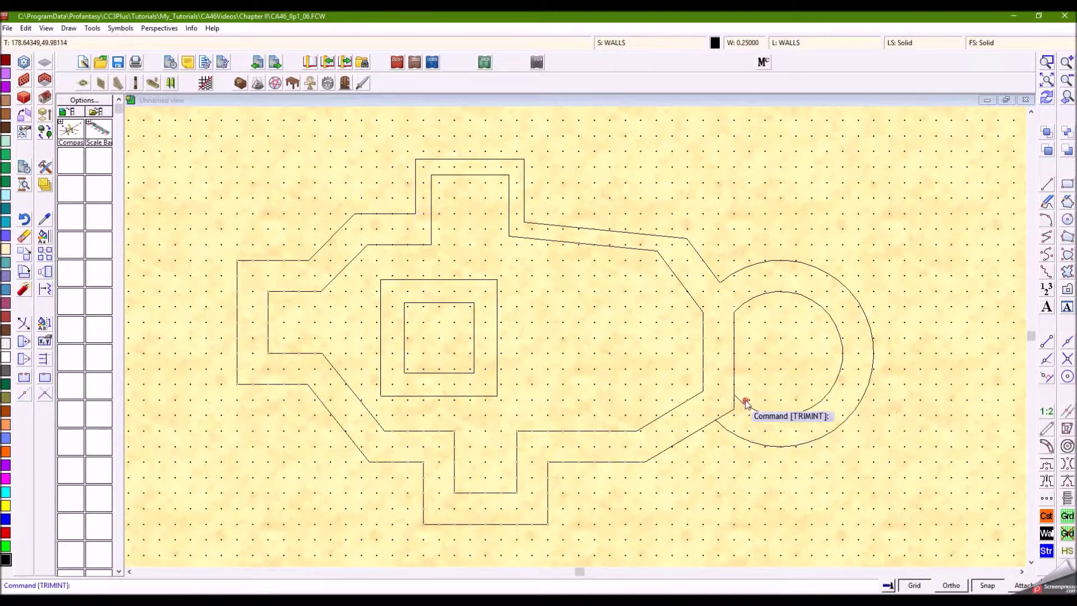
{"action": "right_click", "coordinate": [745, 403]}
{"action": "left_click", "coordinate": [745, 403]}
{"action": "left_click", "coordinate": [744, 404]}
{"action": "right_click", "coordinate": [700, 434]}
{"action": "left_click", "coordinate": [703, 433]}
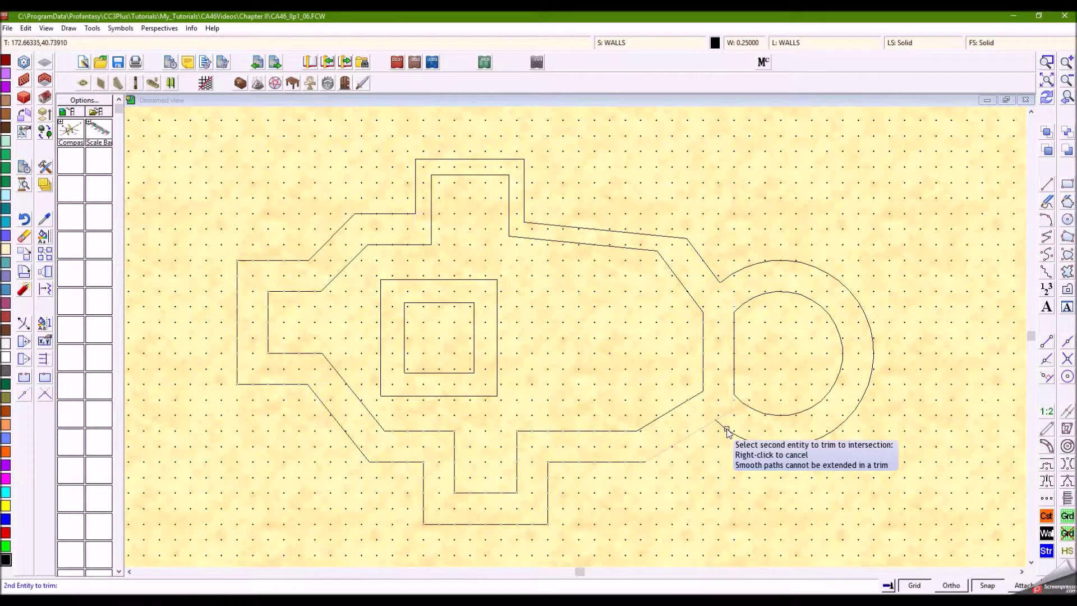
{"action": "left_click", "coordinate": [727, 432]}
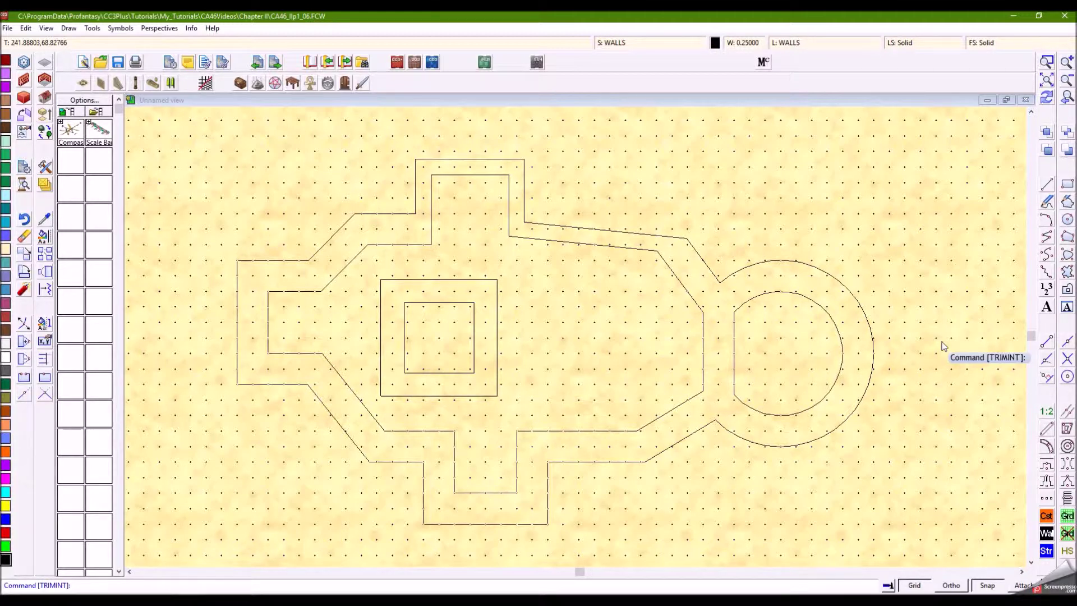
Select all the traced castle walls and change their line width.
{"action": "key", "text": "Return"}
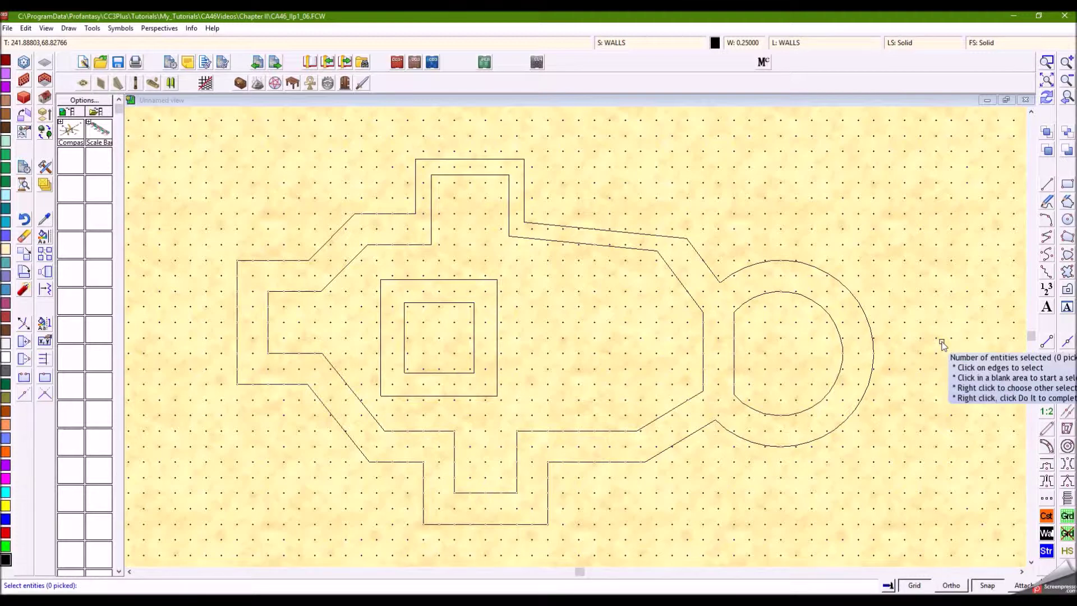
{"action": "left_click", "coordinate": [220, 144]}
{"action": "left_click", "coordinate": [890, 547]}
{"action": "right_click", "coordinate": [882, 500]}
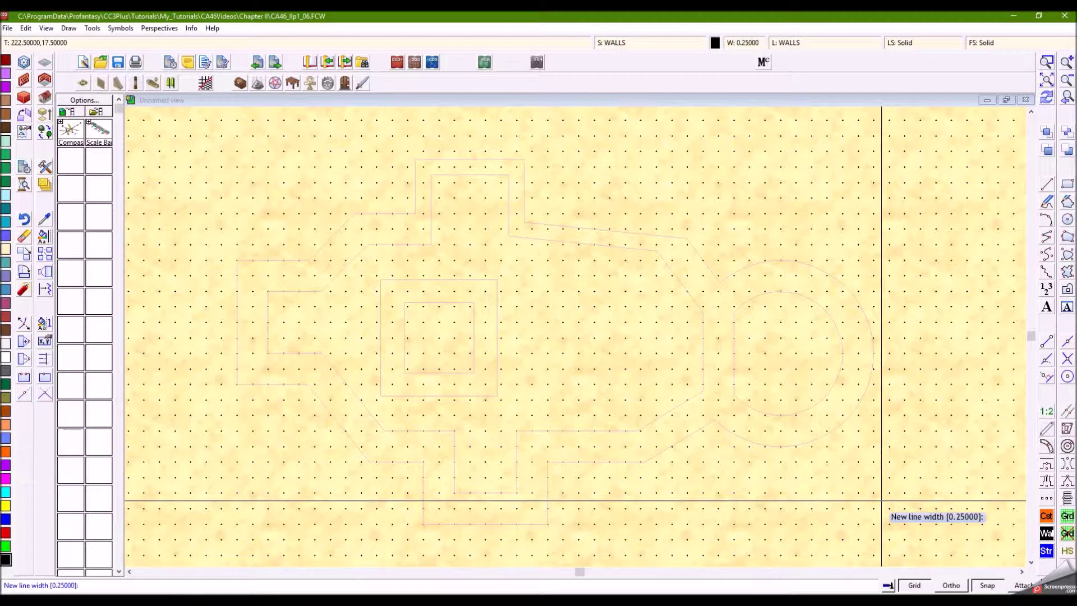
{"action": "right_click", "coordinate": [882, 501]}
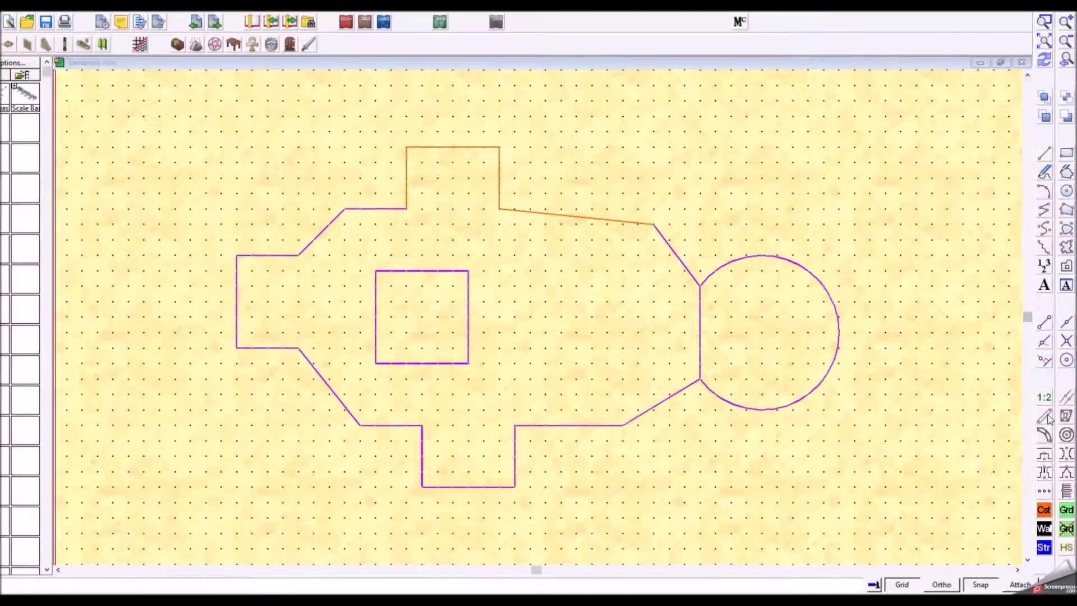
Try a 10' double wall over the short horizontal segment west of the upper bay, and undo it.
{"action": "left_click", "coordinate": [1020, 307]}
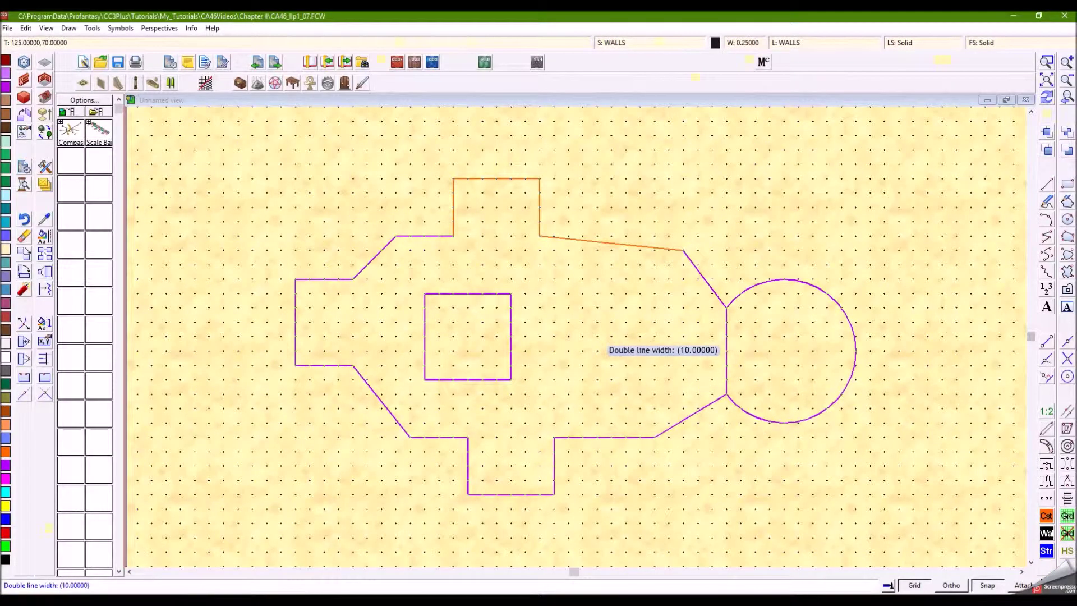
{"action": "key", "text": "Return"}
{"action": "left_click", "coordinate": [453, 237]}
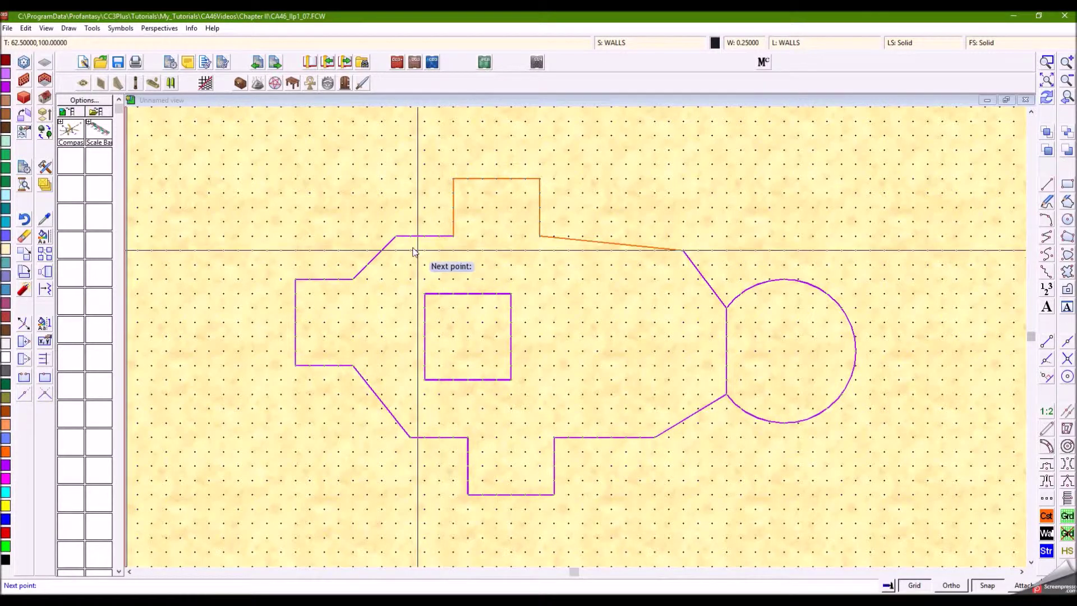
{"action": "left_click", "coordinate": [396, 236]}
{"action": "right_click", "coordinate": [396, 236]}
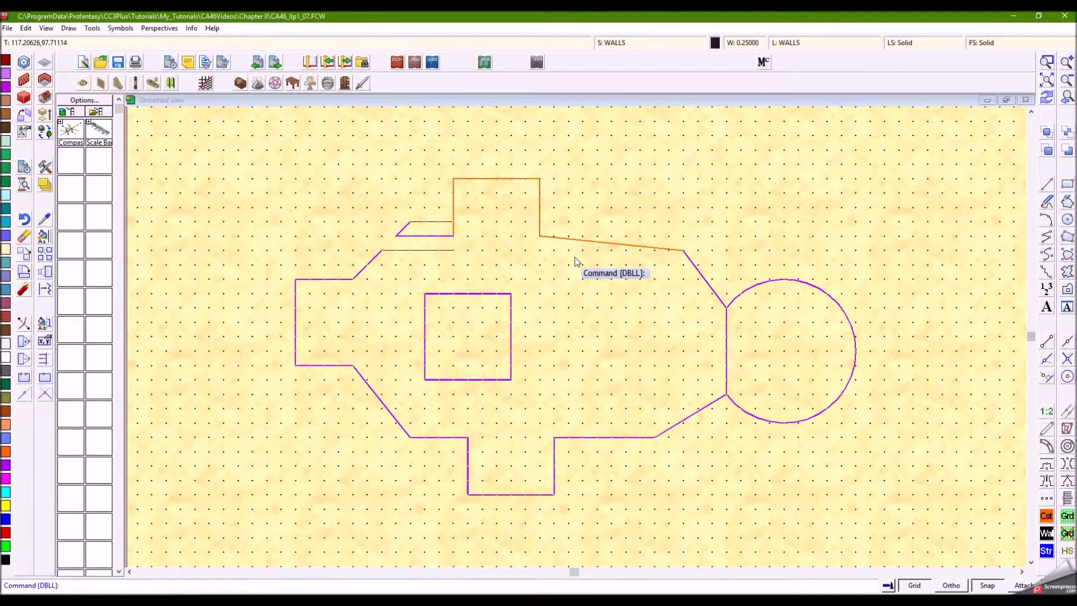
{"action": "left_click", "coordinate": [30, 28]}
{"action": "left_click", "coordinate": [36, 43]}
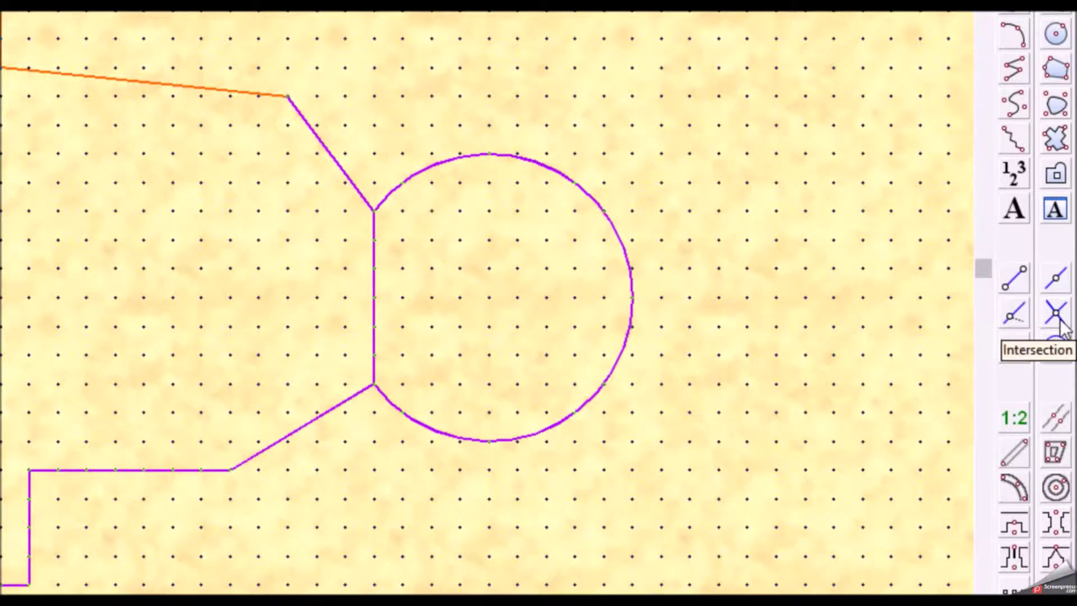
Shrink the traced lines from the short upper-left wall around the west bay to the lower-left diagonal to half length about their centres.
{"action": "left_click", "coordinate": [1016, 419]}
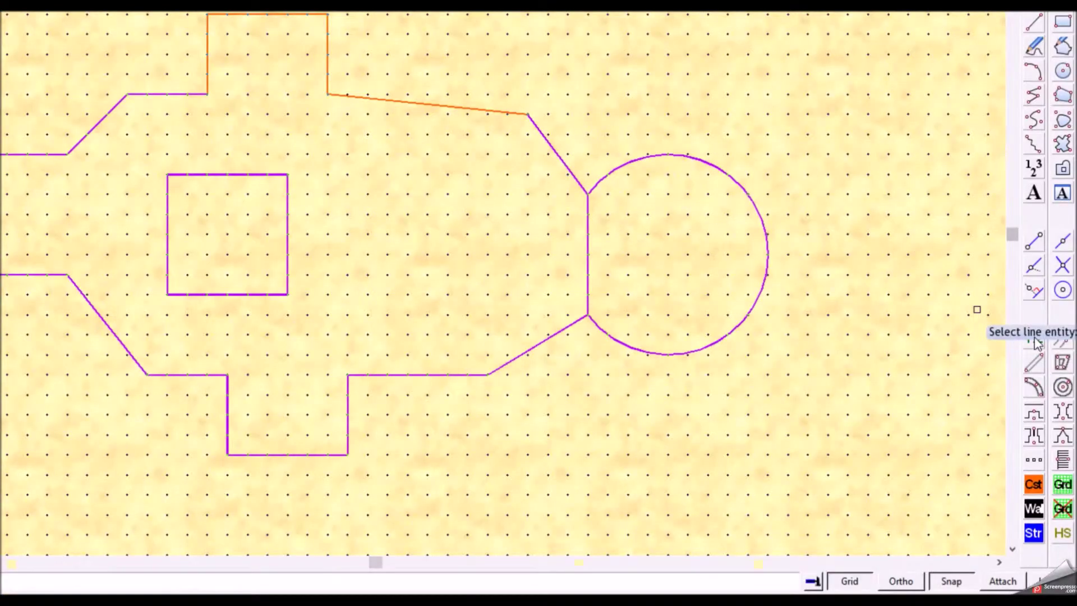
{"action": "left_click", "coordinate": [425, 236]}
{"action": "left_click", "coordinate": [375, 256]}
{"action": "left_click", "coordinate": [327, 279]}
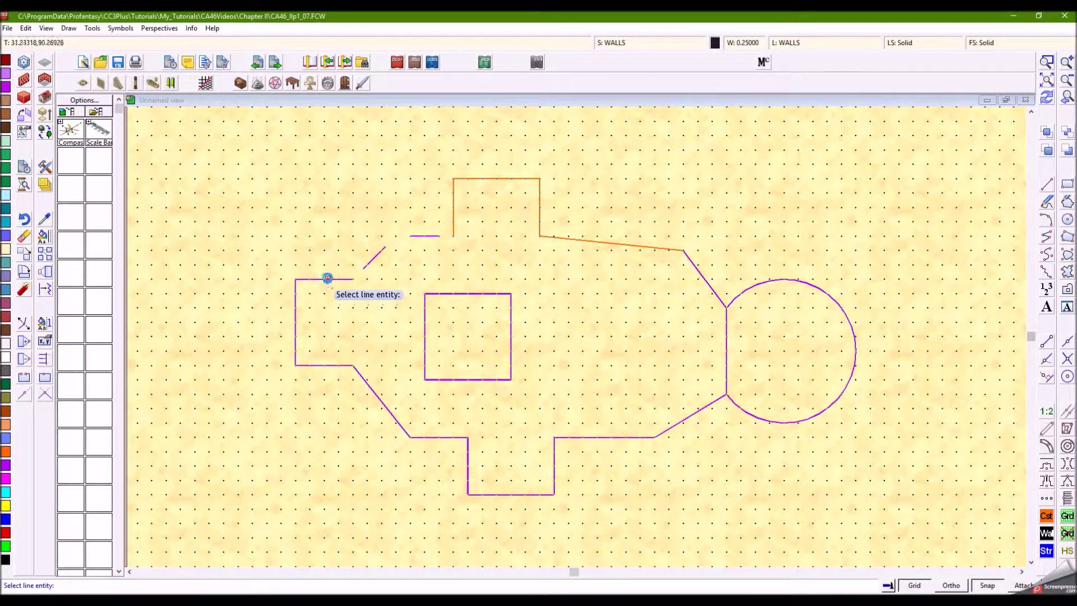
{"action": "left_click", "coordinate": [296, 323]}
{"action": "left_click", "coordinate": [322, 365]}
{"action": "left_click", "coordinate": [380, 398]}
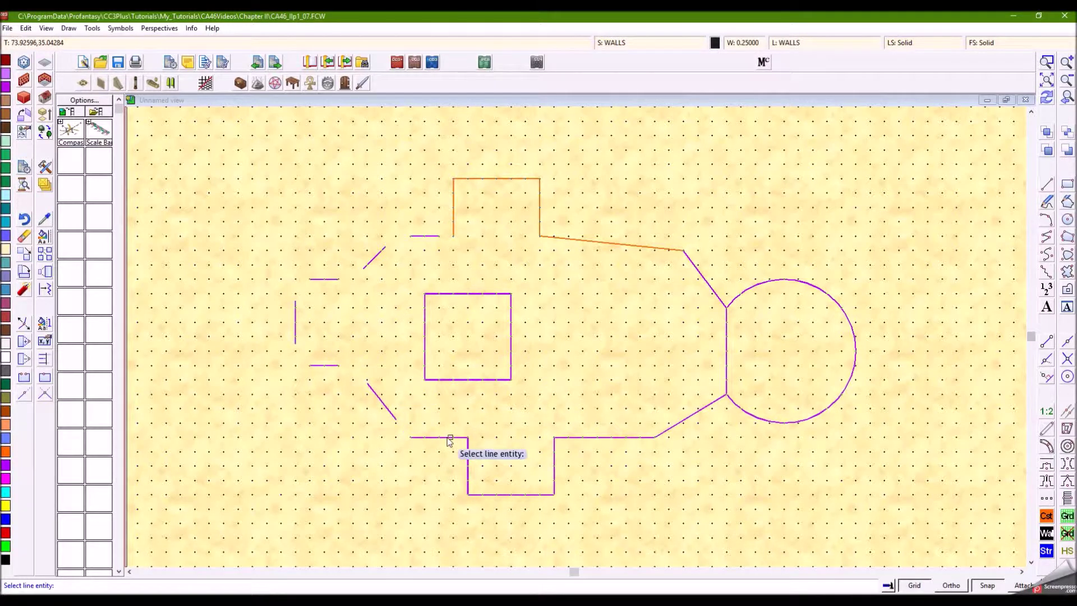
Shrink the lower bay's three sides, its two adjoining horizontal walls and the lower-right diagonal to half length about their centres.
{"action": "left_click", "coordinate": [437, 437]}
{"action": "left_click", "coordinate": [469, 464]}
{"action": "left_click", "coordinate": [507, 495]}
{"action": "left_click", "coordinate": [554, 461]}
{"action": "left_click", "coordinate": [600, 438]}
{"action": "left_click", "coordinate": [699, 413]}
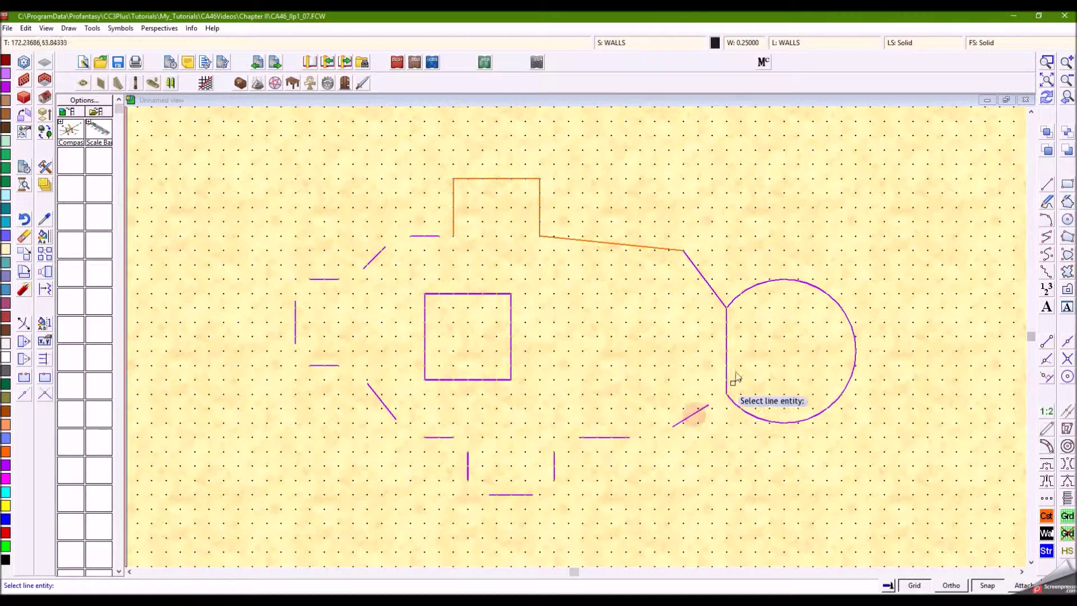
Shrink the vertical wall at the tower, the upper-right diagonal, the orange slanted wall and the upper bay's sides to half length.
{"action": "left_click", "coordinate": [726, 357]}
{"action": "left_click", "coordinate": [711, 287]}
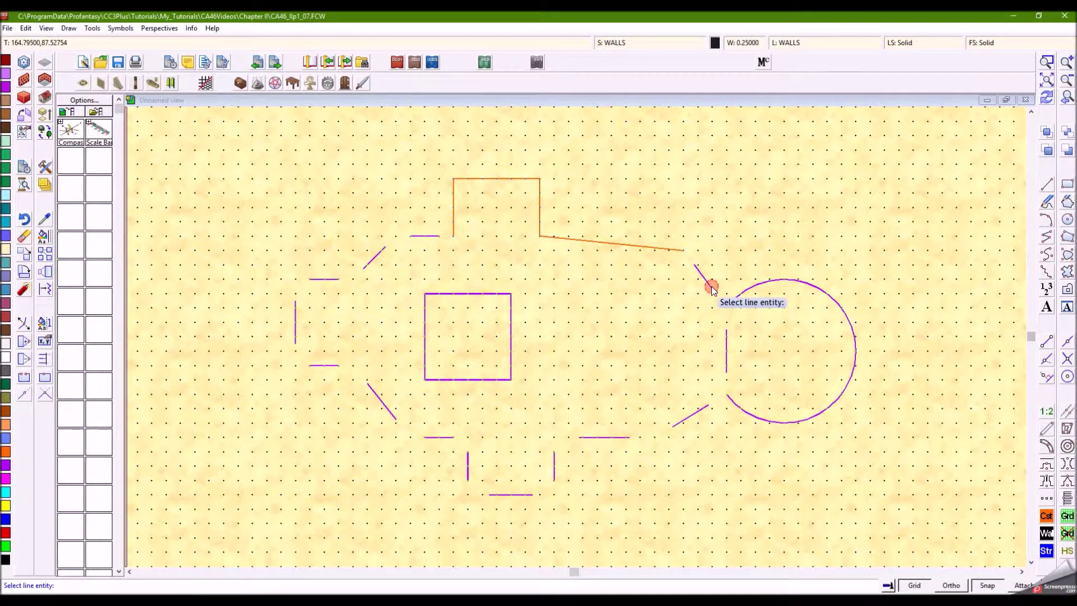
{"action": "left_click", "coordinate": [604, 245]}
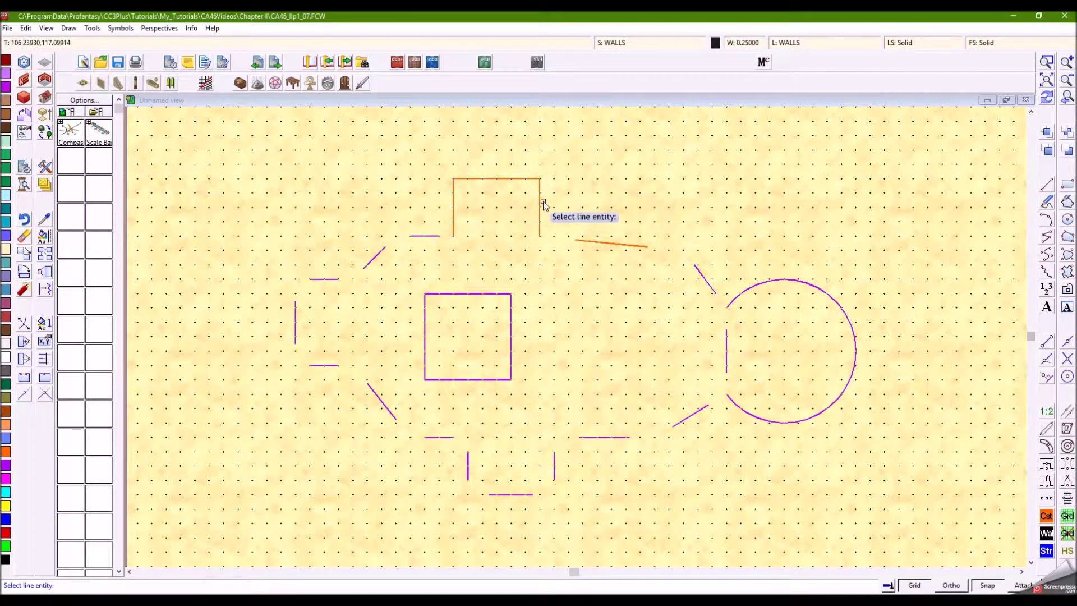
{"action": "left_click", "coordinate": [501, 178]}
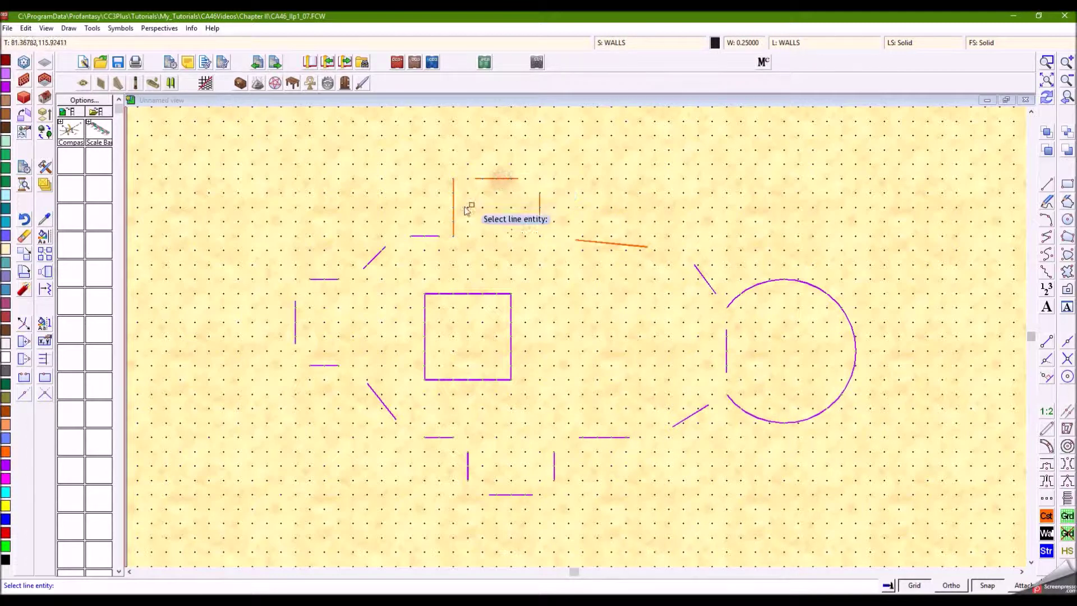
{"action": "left_click", "coordinate": [454, 207]}
{"action": "right_click", "coordinate": [618, 344]}
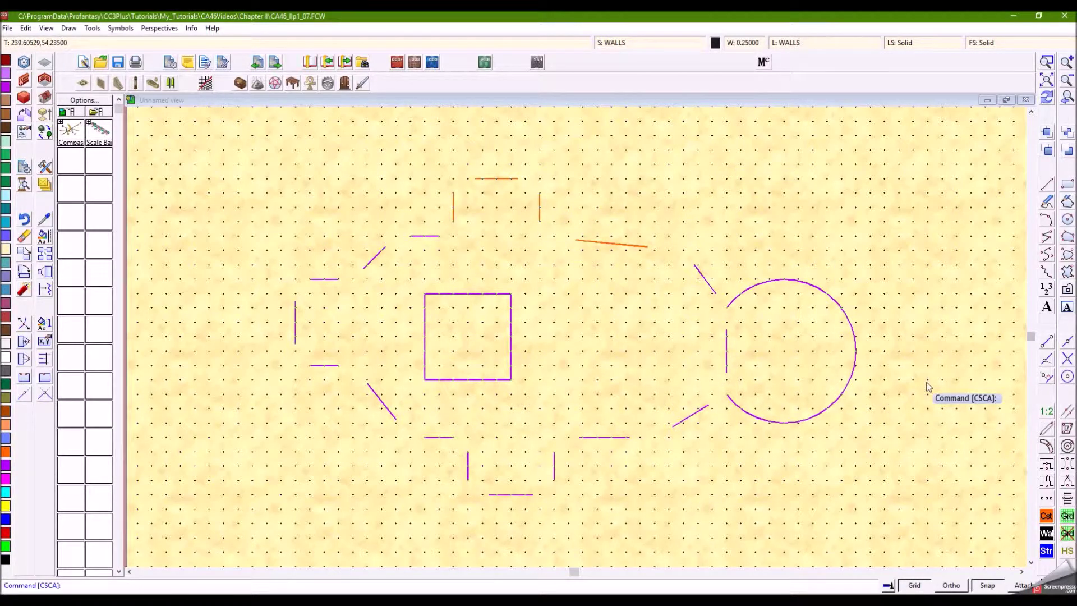
Start a 10' double wall where the upper bay's west side meets the short horizontal wall, and run it to the upper-left diagonal's intersection.
{"action": "left_click", "coordinate": [1047, 431]}
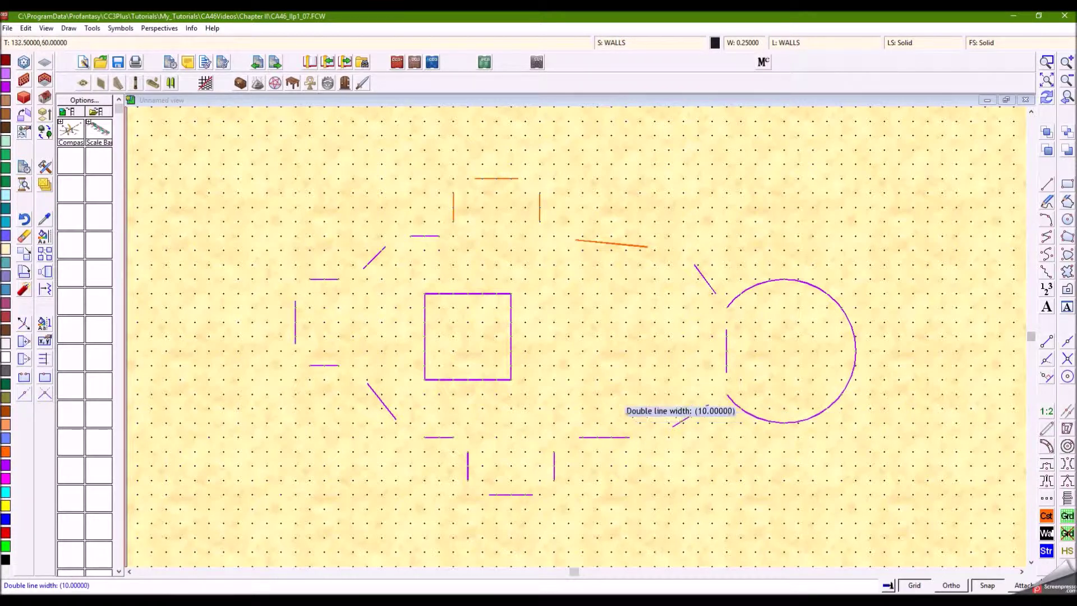
{"action": "right_click", "coordinate": [540, 314]}
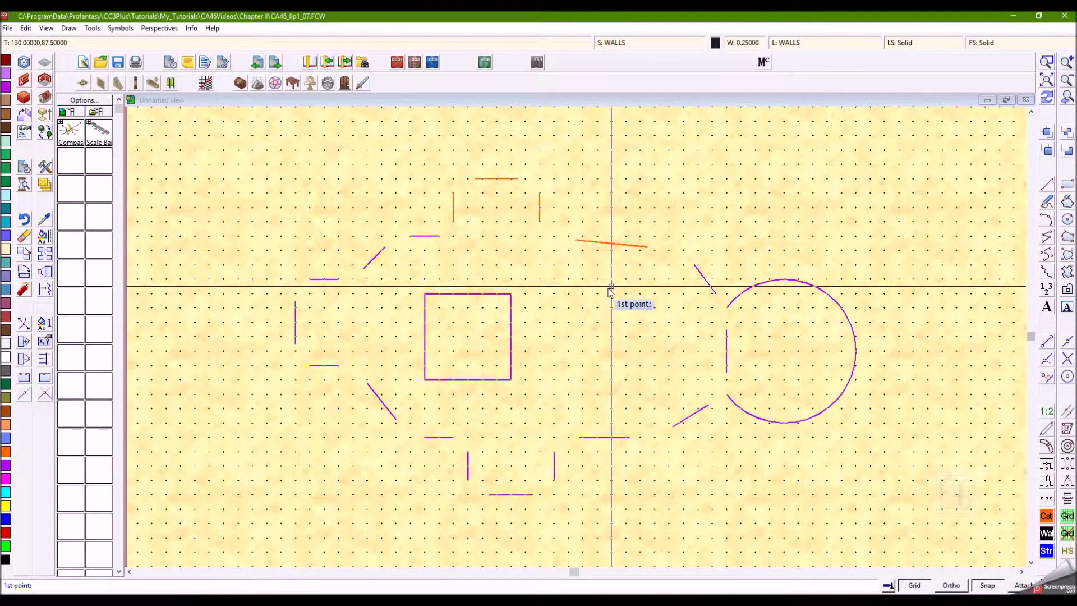
{"action": "key", "text": "F6"}
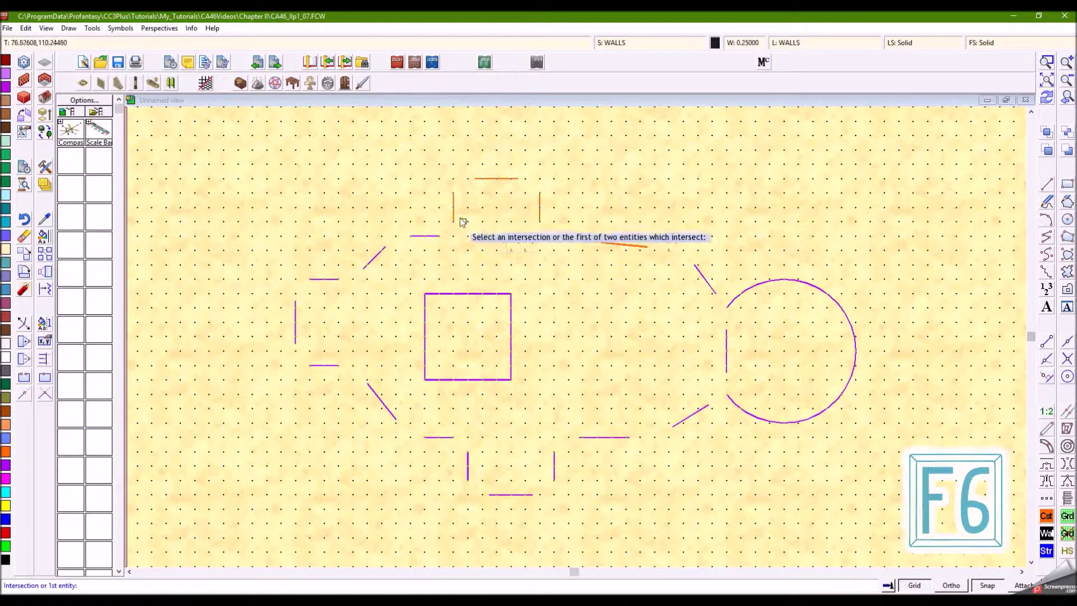
{"action": "left_click", "coordinate": [452, 210]}
{"action": "left_click", "coordinate": [427, 237]}
{"action": "key", "text": "F6"}
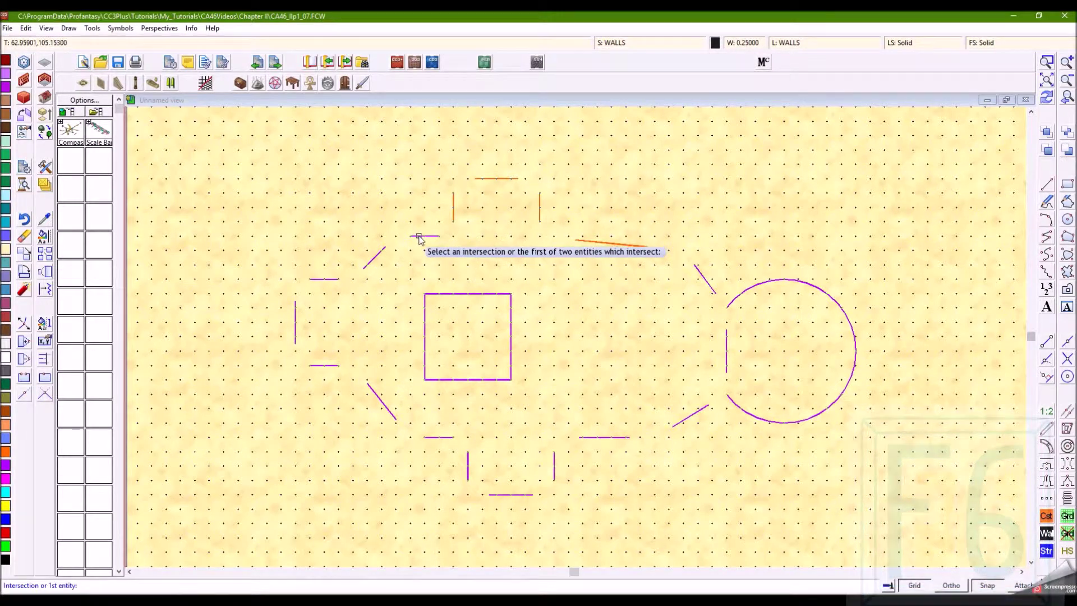
{"action": "left_click", "coordinate": [422, 237]}
{"action": "key", "text": "F6"}
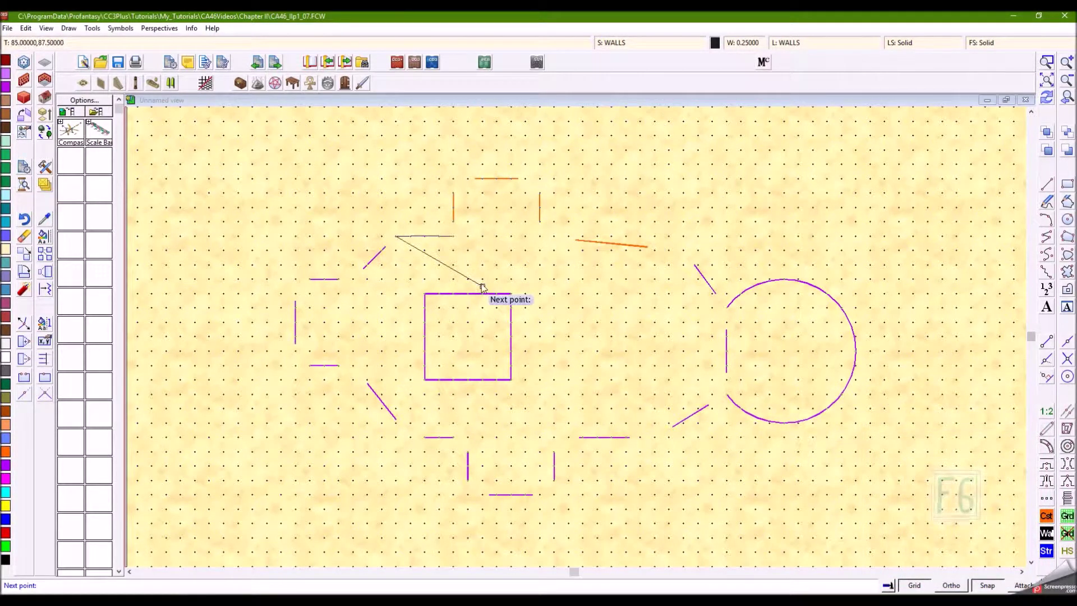
Continue the 10' double wall down the upper-left diagonal and around the west bay, placing each corner at the traced lines' intersection.
{"action": "left_click", "coordinate": [372, 259]}
{"action": "left_click", "coordinate": [328, 279]}
{"action": "key", "text": "F6"}
{"action": "left_click", "coordinate": [313, 278]}
{"action": "left_click", "coordinate": [295, 314]}
{"action": "key", "text": "F6"}
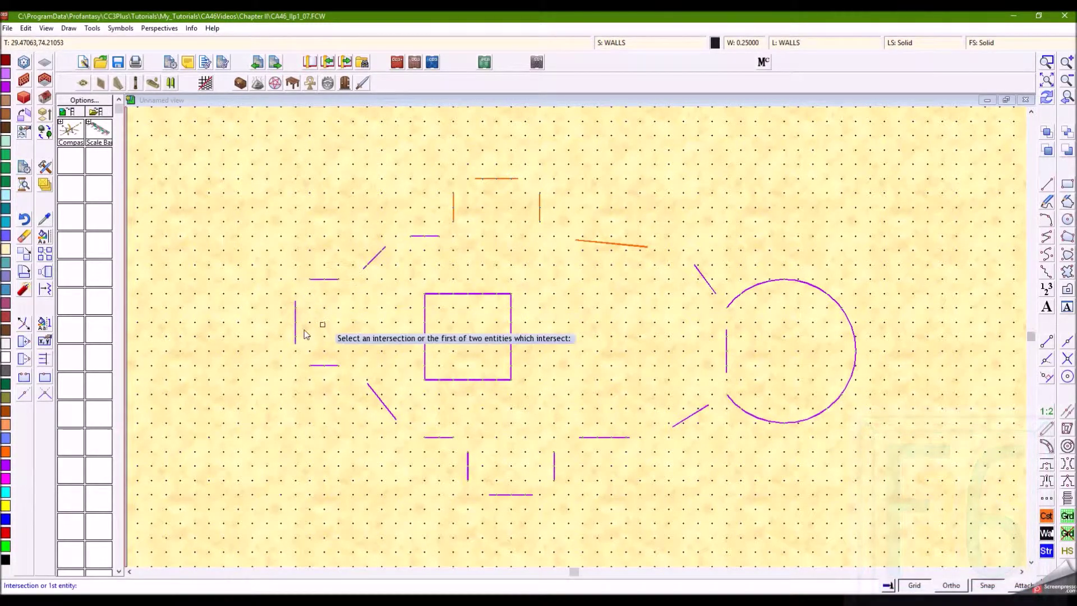
{"action": "left_click", "coordinate": [295, 323]}
{"action": "left_click", "coordinate": [318, 365]}
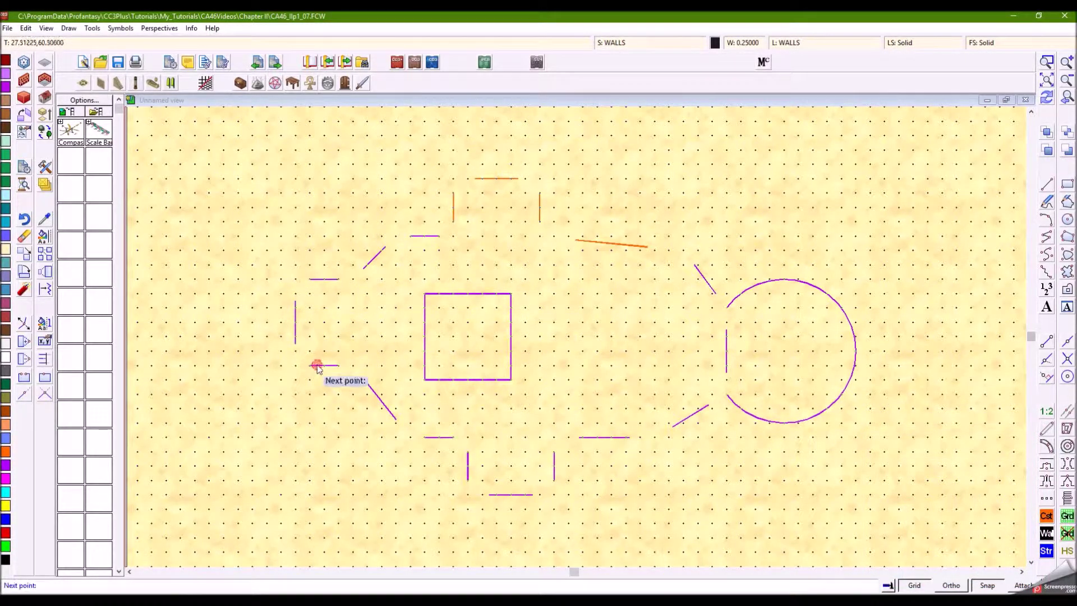
Continue the 10' double wall along the lower-left diagonal and short horizontal wall to the intersection with the lower bay's west side.
{"action": "key", "text": "F6"}
{"action": "left_click", "coordinate": [326, 366]}
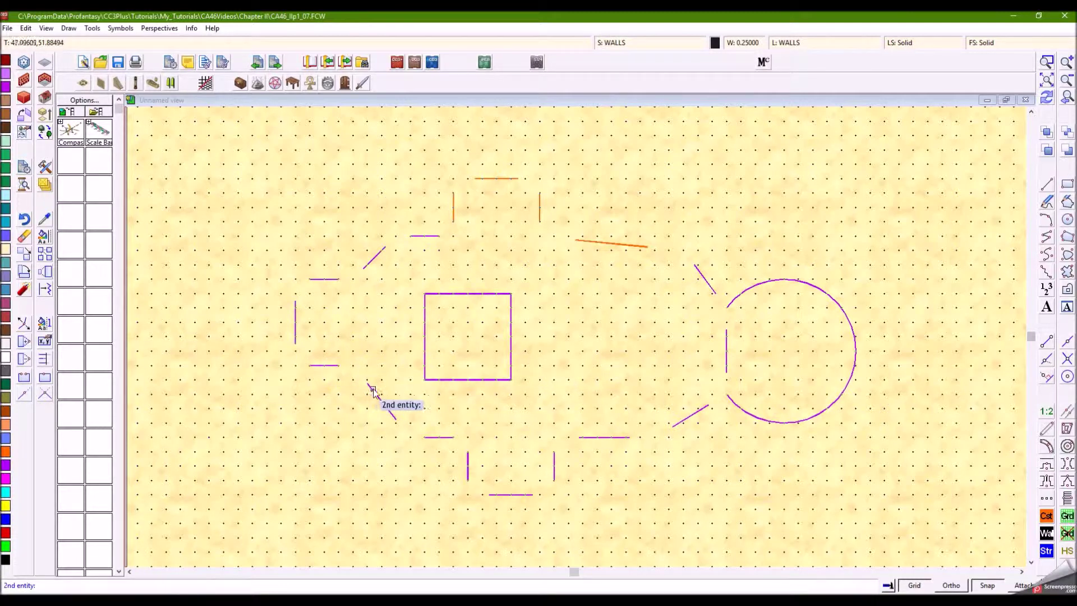
{"action": "key", "text": "F6"}
{"action": "left_click", "coordinate": [378, 395]}
{"action": "left_click", "coordinate": [429, 437]}
{"action": "key", "text": "F6"}
{"action": "left_click", "coordinate": [437, 437]}
{"action": "left_click", "coordinate": [468, 461]}
Continue the 10' double wall around the lower bay and along the lower-right diagonal to its intersection with the tower's vertical wall.
{"action": "key", "text": "F6"}
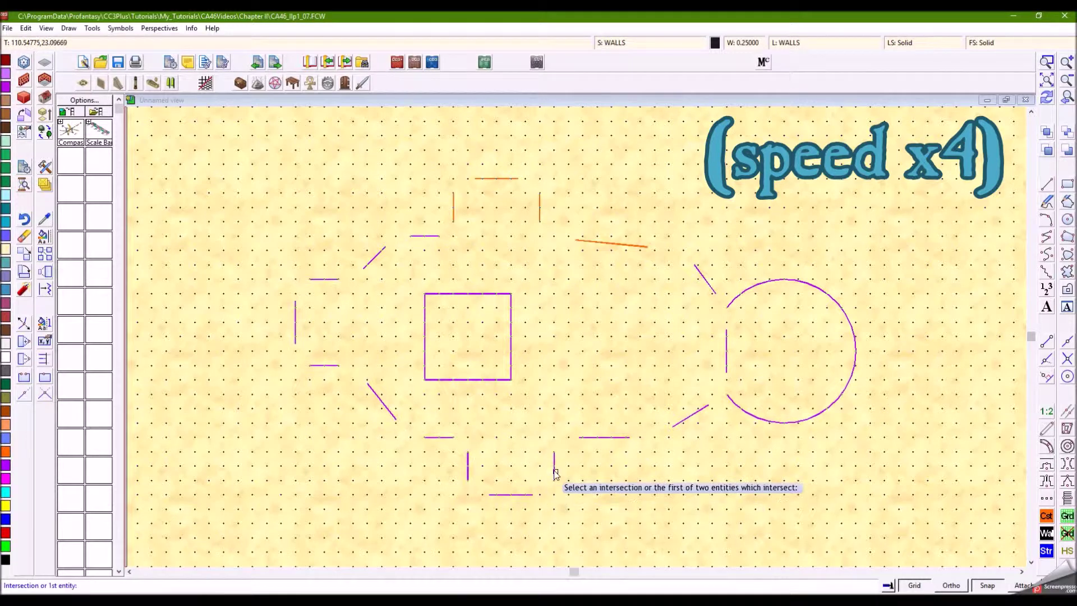
{"action": "left_click", "coordinate": [620, 441]}
{"action": "left_click", "coordinate": [680, 423]}
{"action": "key", "text": "F6"}
{"action": "left_click", "coordinate": [687, 416]}
{"action": "left_click", "coordinate": [726, 361]}
Run the 10' double wall up the vertical tower wall and the upper-right diagonal, ending it at the intersection with the orange slanted wall.
{"action": "key", "text": "F6"}
{"action": "left_click", "coordinate": [726, 349]}
{"action": "left_click", "coordinate": [708, 285]}
{"action": "left_click", "coordinate": [702, 289]}
{"action": "left_click", "coordinate": [638, 243]}
{"action": "right_click", "coordinate": [651, 317]}
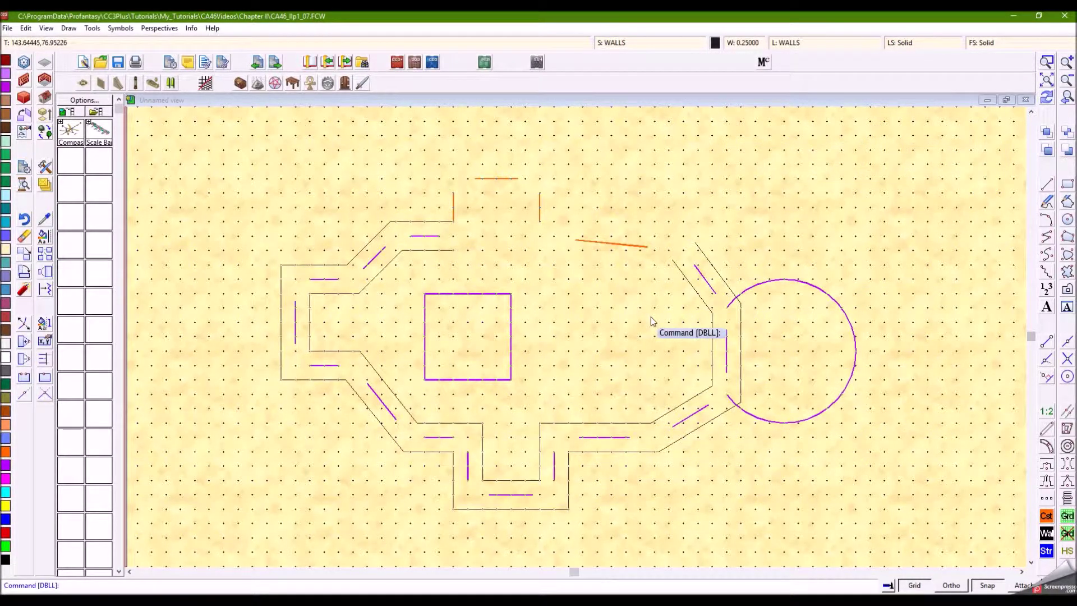
Start a 5' double wall at the upper-right diagonal's intersection with the orange slanted wall, and run it to the upper bay's east side.
{"action": "right_click", "coordinate": [651, 316]}
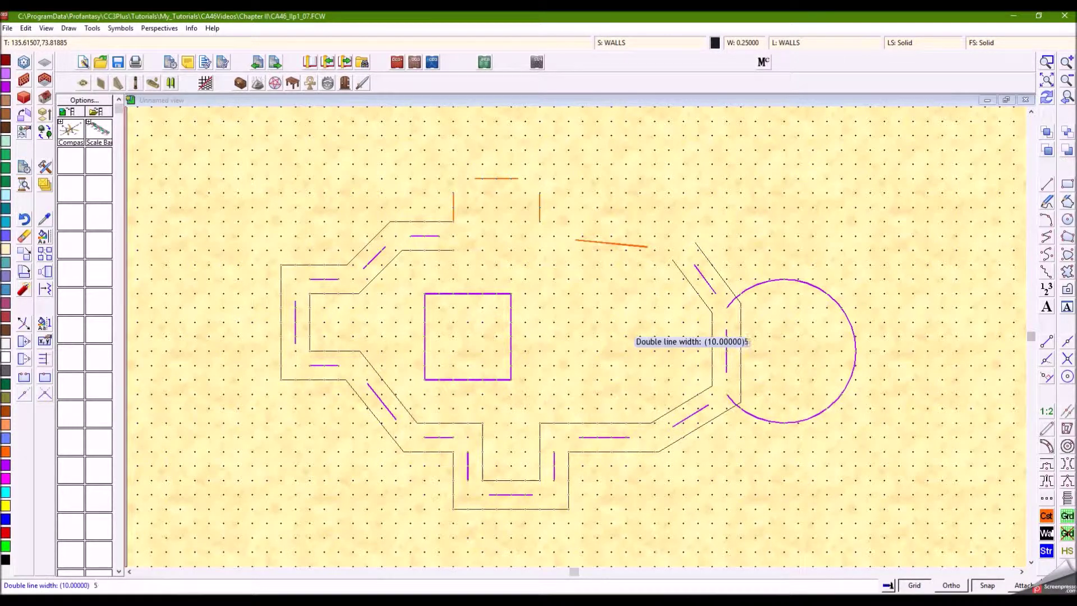
{"action": "type", "text": "5"}
{"action": "key", "text": "Return"}
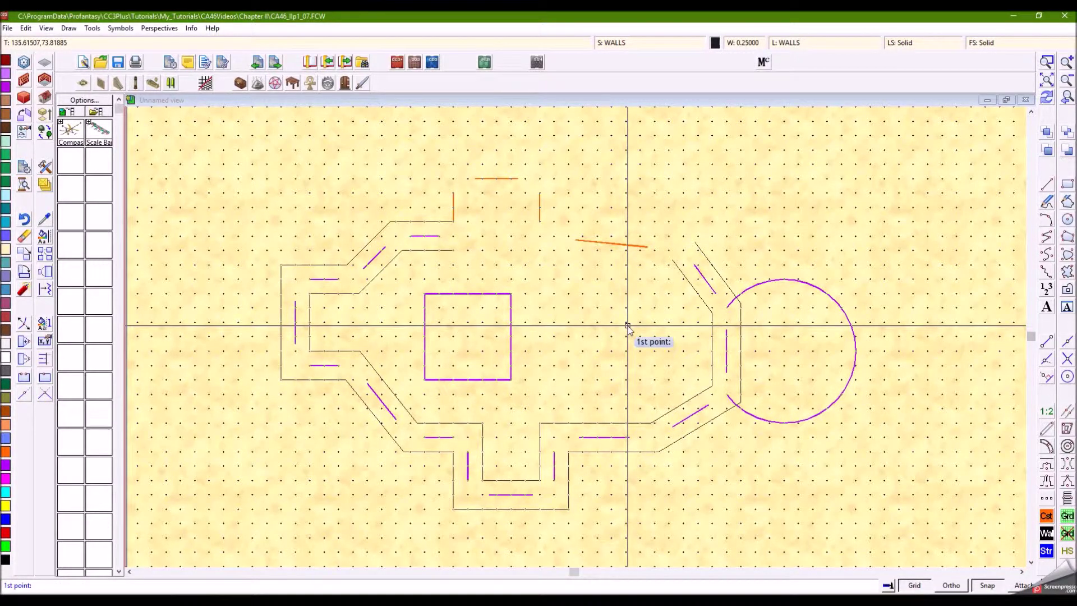
{"action": "key", "text": "i"}
{"action": "left_click", "coordinate": [699, 270]}
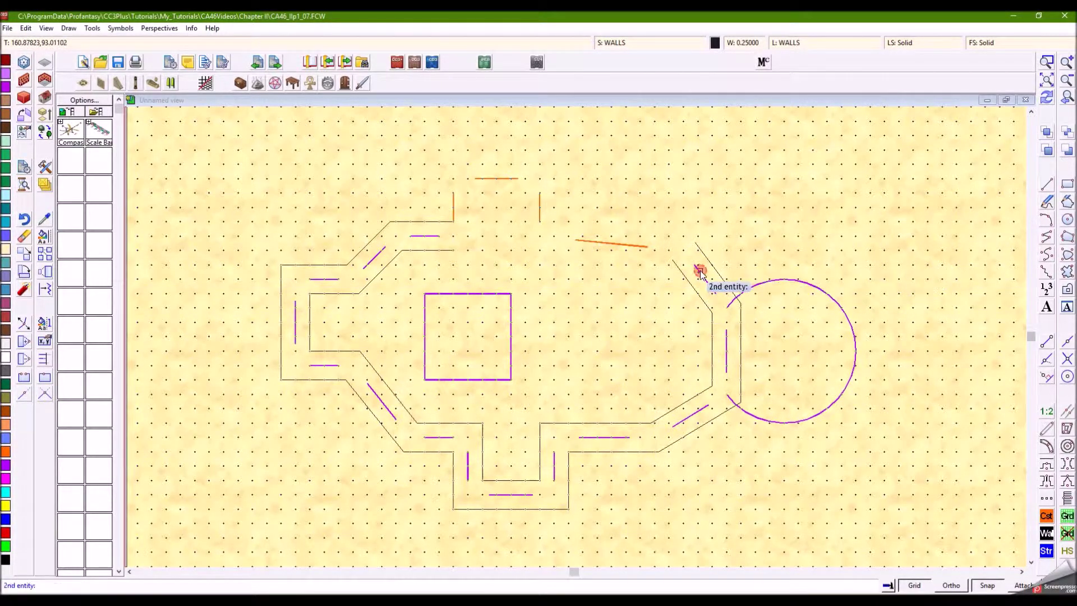
{"action": "left_click", "coordinate": [622, 243]}
{"action": "key", "text": "F6"}
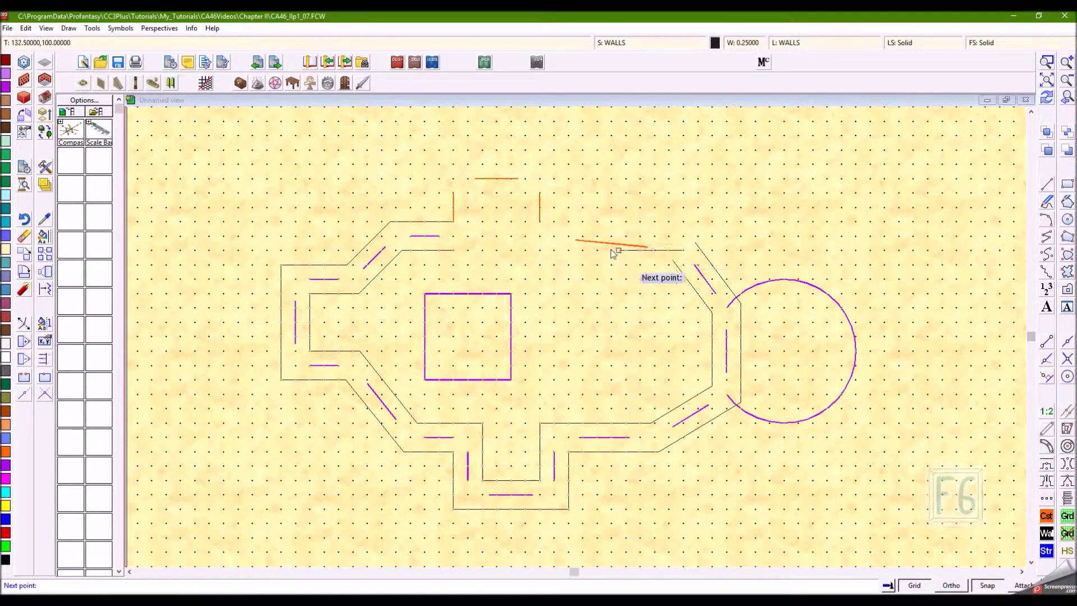
{"action": "left_click", "coordinate": [585, 240]}
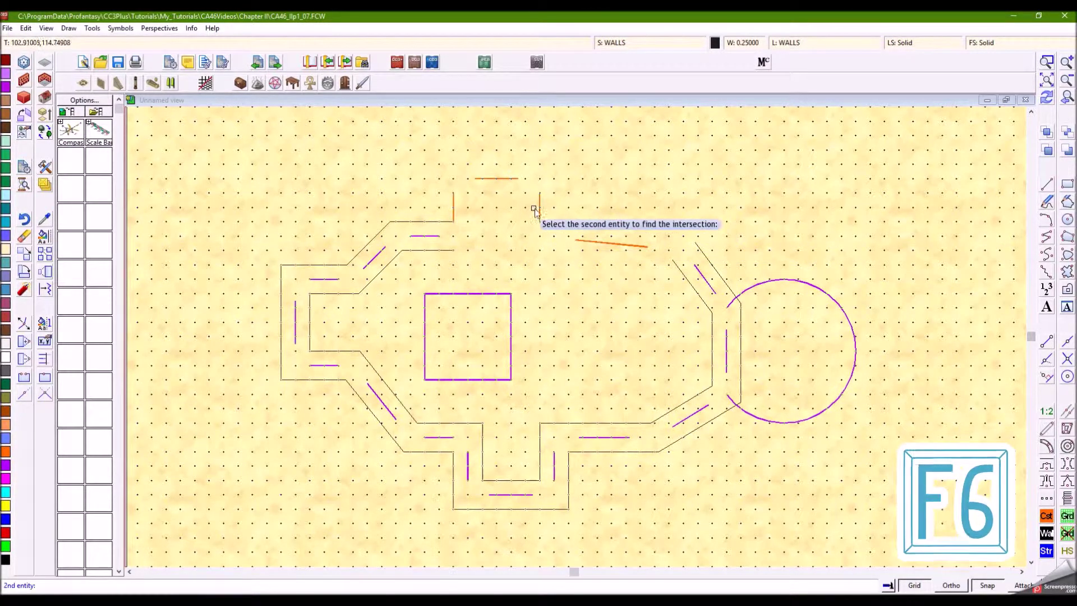
{"action": "left_click", "coordinate": [539, 208]}
Continue the 5' double wall around the upper bay's intersections and end it where the bay's west side meets the short horizontal wall.
{"action": "key", "text": "F6"}
{"action": "left_click", "coordinate": [539, 208]}
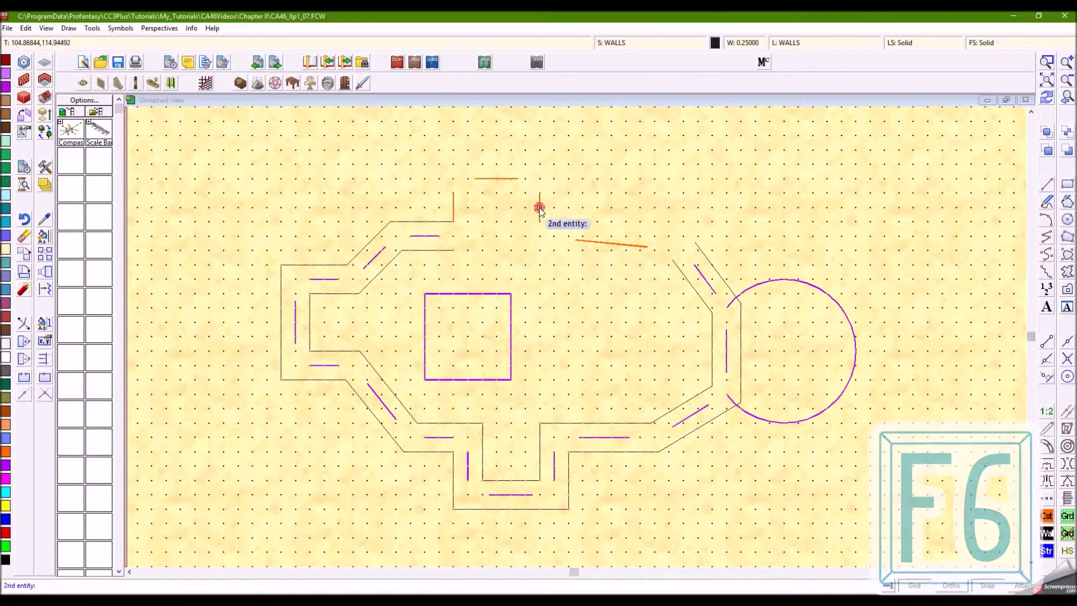
{"action": "left_click", "coordinate": [511, 180]}
{"action": "key", "text": "F6"}
{"action": "left_click", "coordinate": [489, 179]}
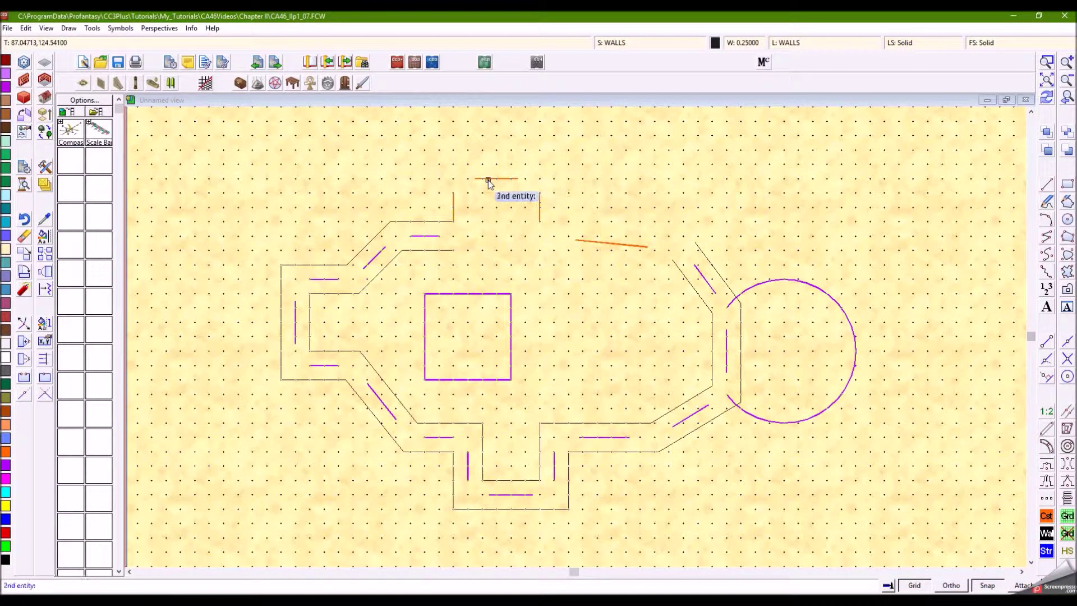
{"action": "key", "text": "F6"}
{"action": "left_click", "coordinate": [453, 206]}
{"action": "right_click", "coordinate": [520, 250]}
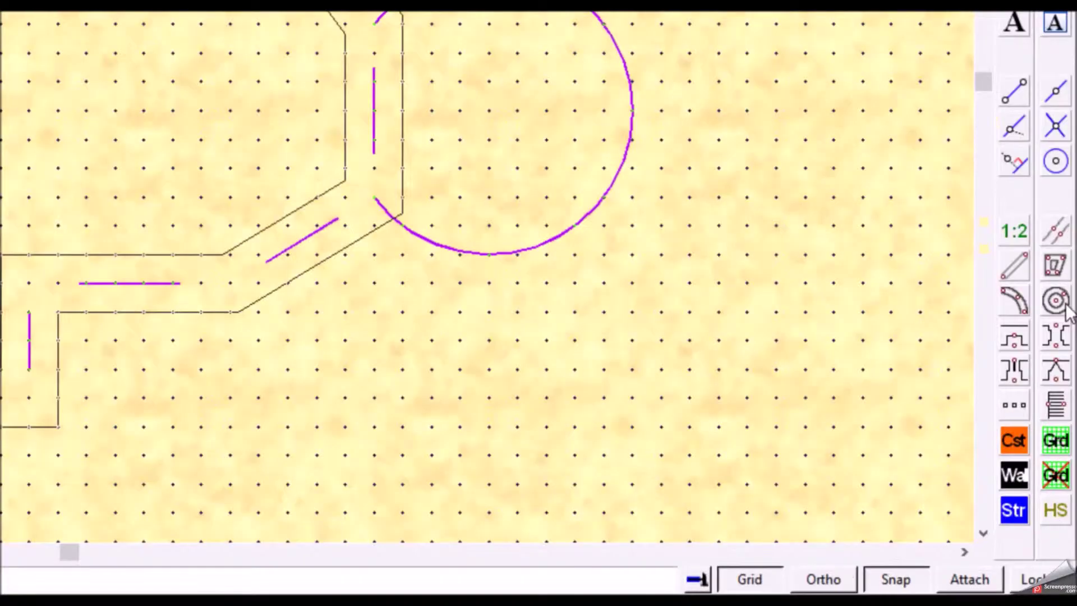
Draw a 10' double arc along the traced tower arc, from one endpoint to the other through a third point on the arc.
{"action": "left_click", "coordinate": [1014, 303]}
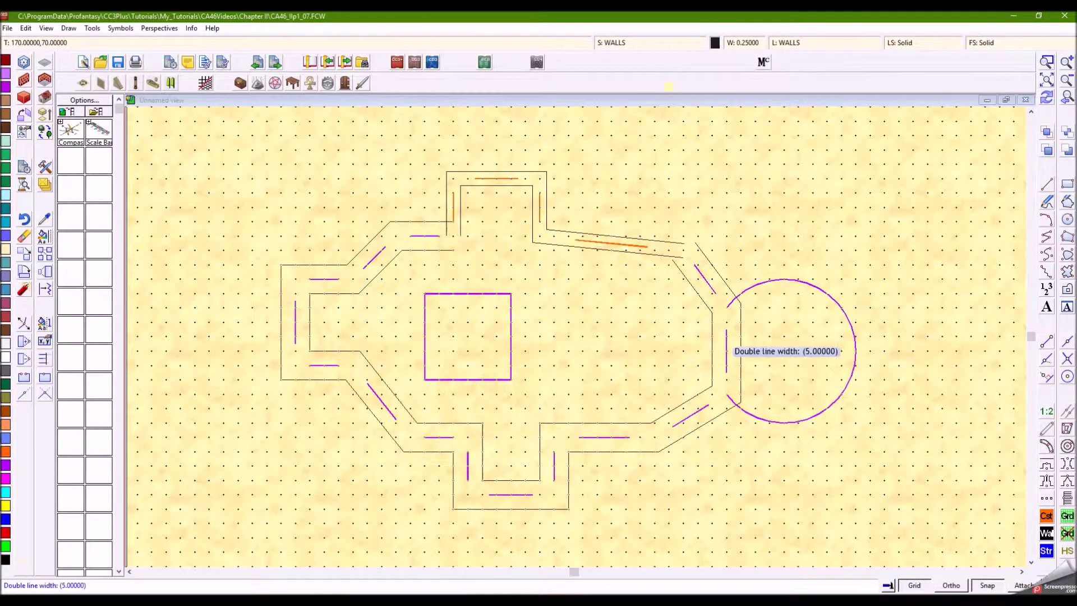
{"action": "type", "text": "10"}
{"action": "key", "text": "Return"}
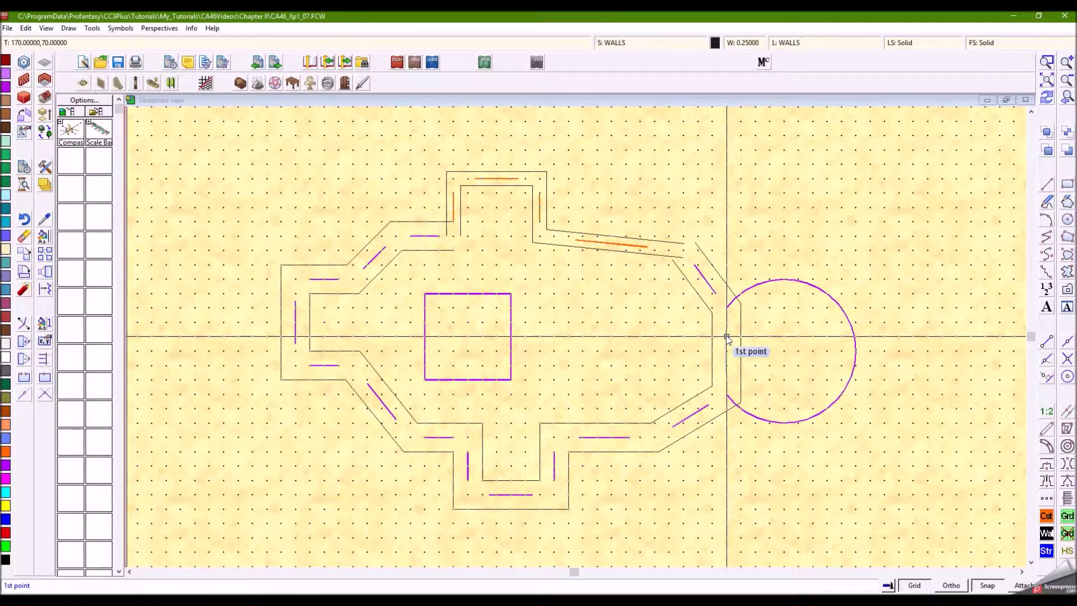
{"action": "key", "text": "F6"}
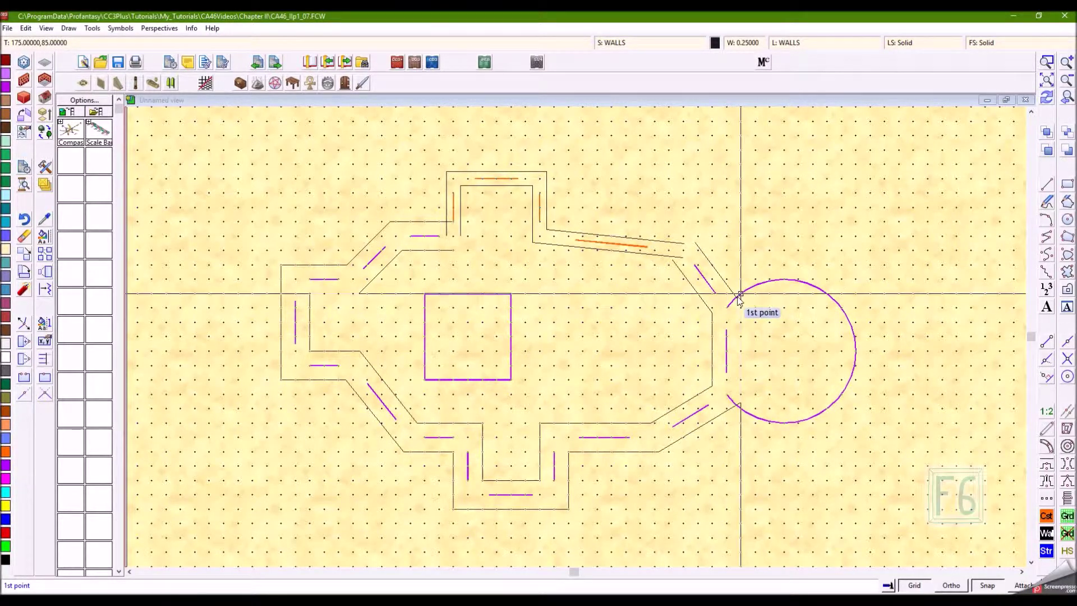
{"action": "left_click", "coordinate": [740, 295]}
{"action": "key", "text": "F6"}
{"action": "left_click", "coordinate": [742, 402]}
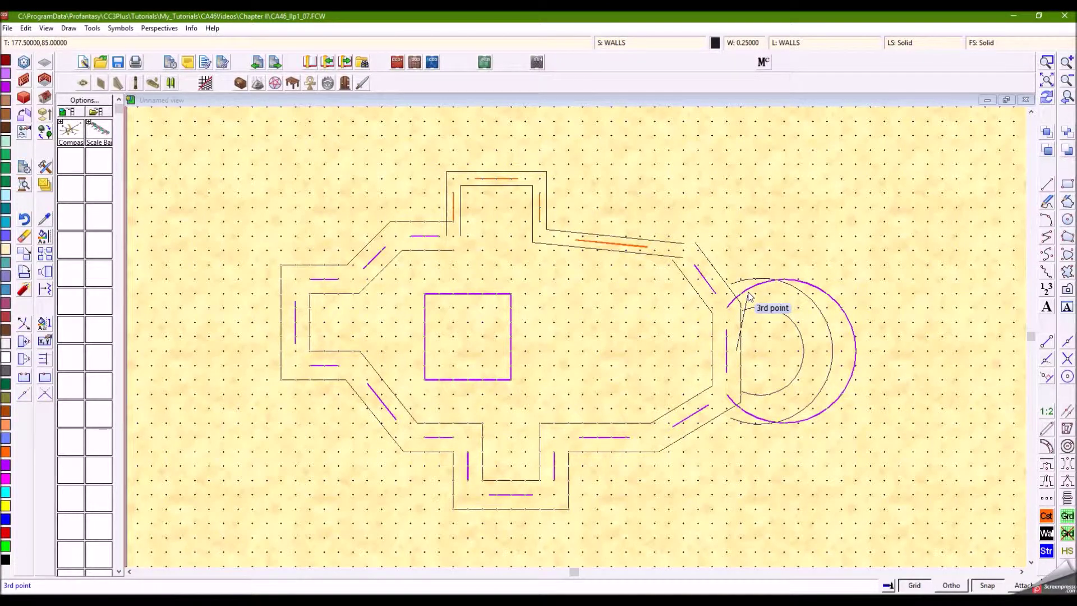
{"action": "key", "text": "F9"}
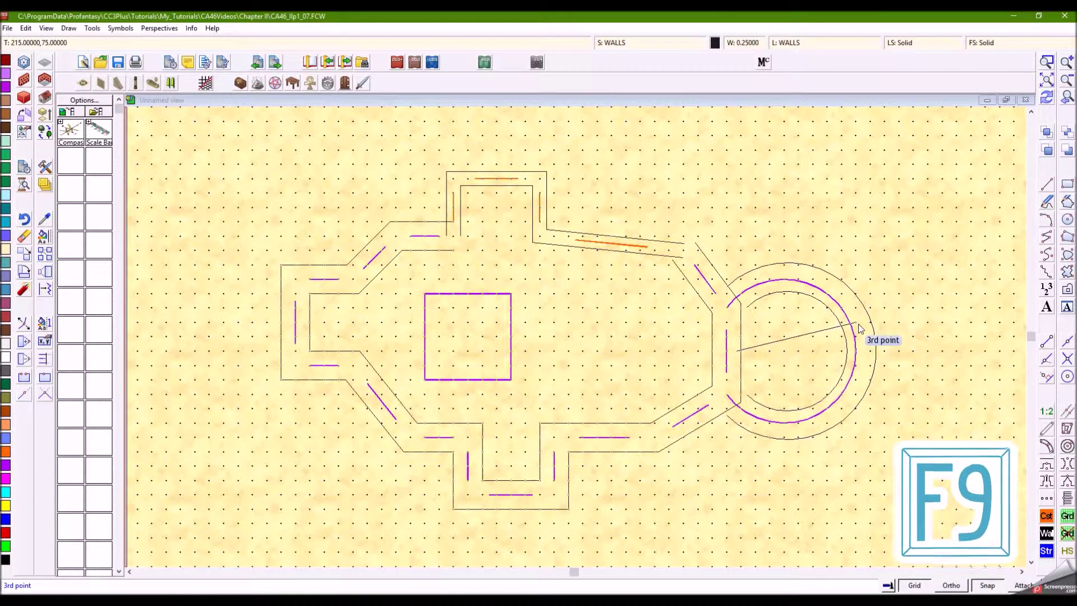
{"action": "left_click", "coordinate": [832, 299]}
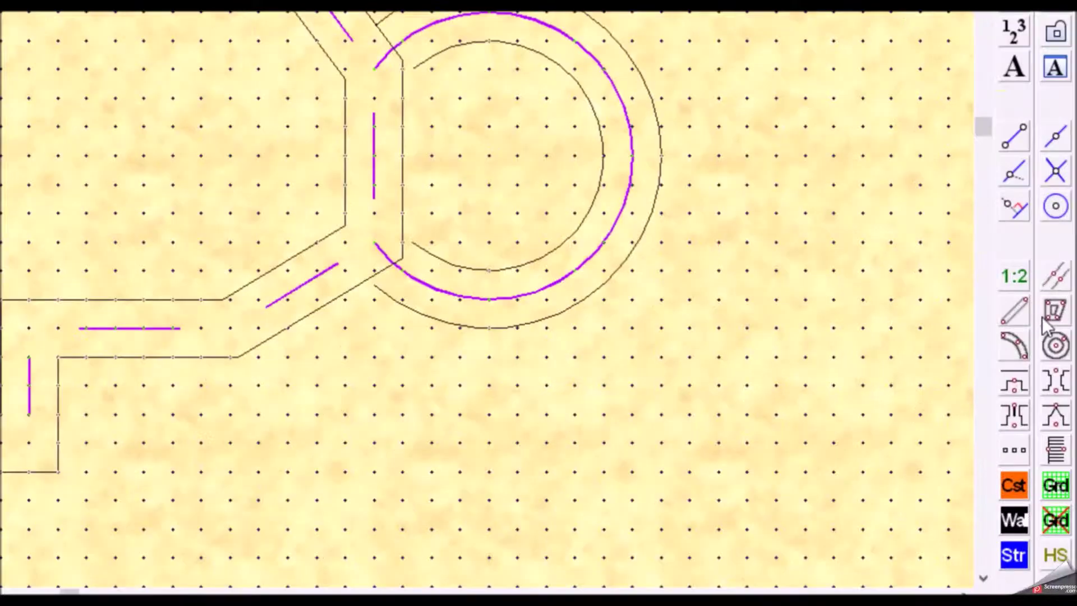
Draw a closed 7.5' double wall along the corners of the traced central square.
{"action": "left_click", "coordinate": [1058, 312]}
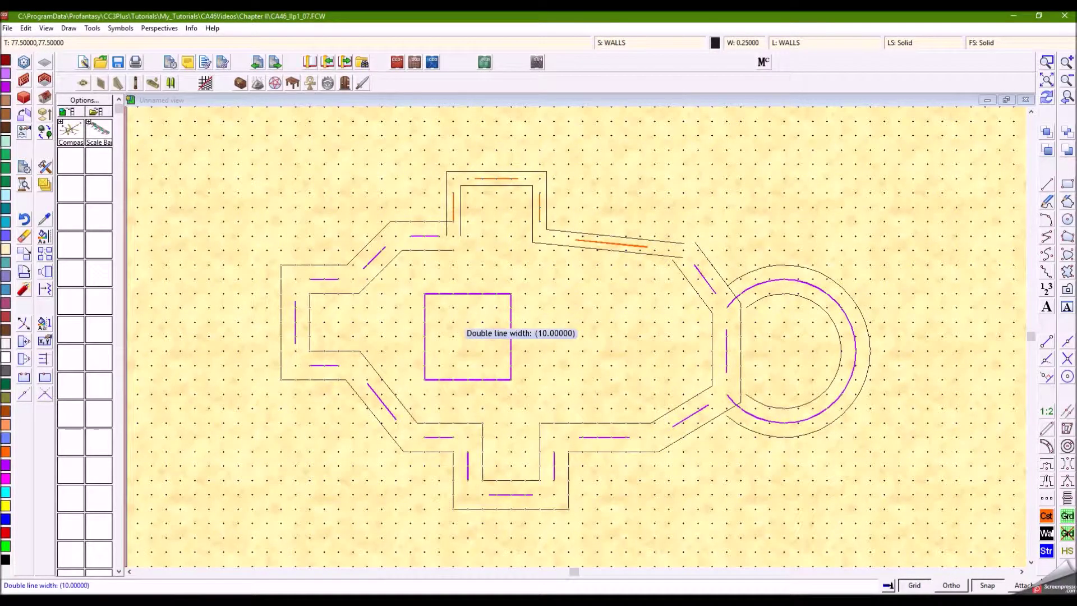
{"action": "type", "text": "7.5"}
{"action": "key", "text": "Return"}
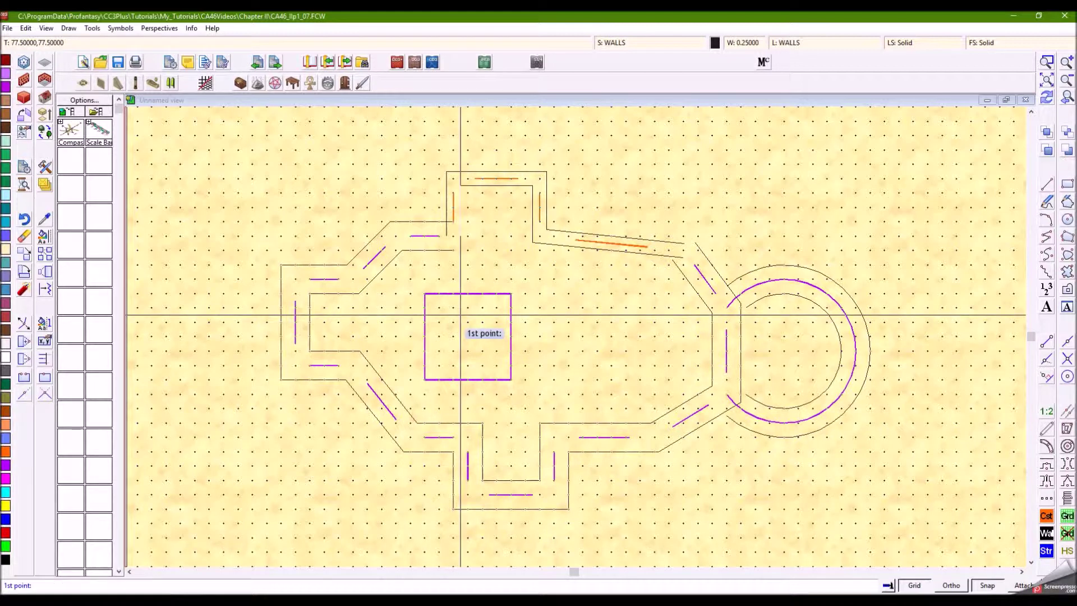
{"action": "left_click", "coordinate": [424, 294]}
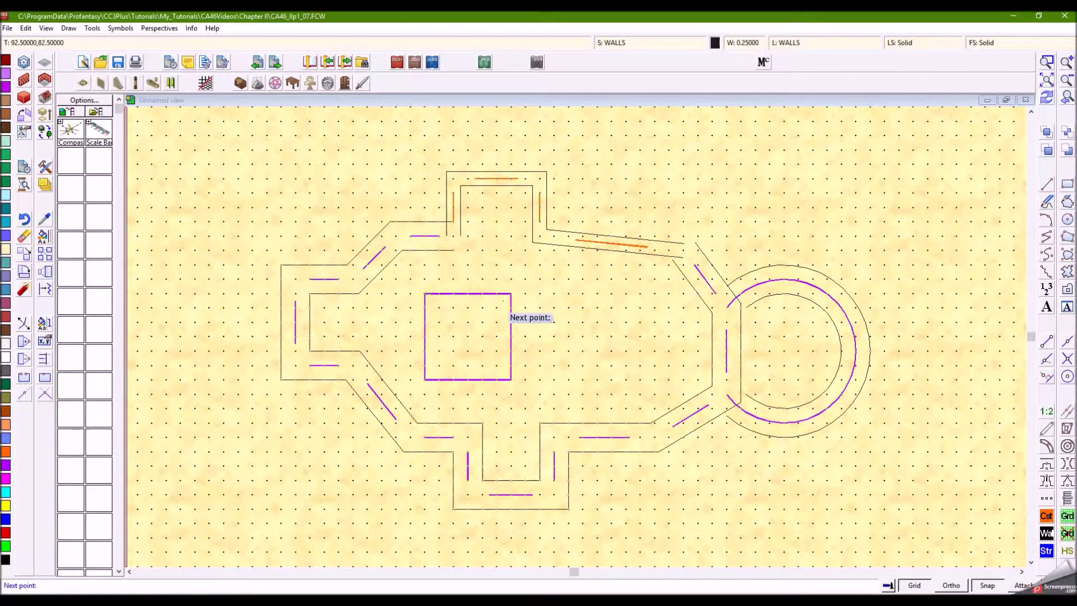
{"action": "left_click", "coordinate": [511, 293]}
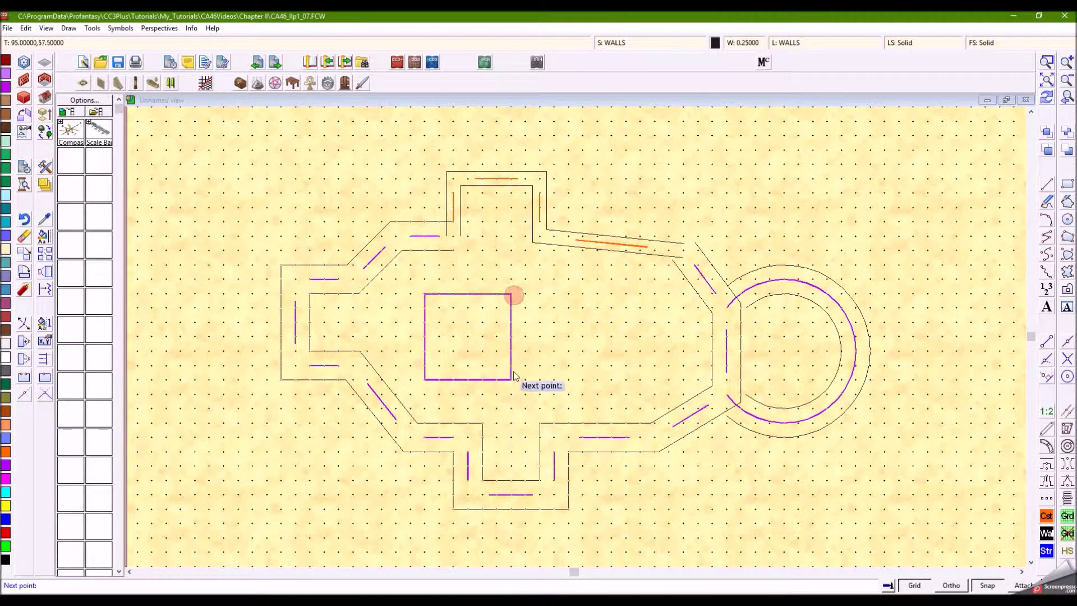
{"action": "left_click", "coordinate": [427, 380]}
{"action": "right_click", "coordinate": [455, 369]}
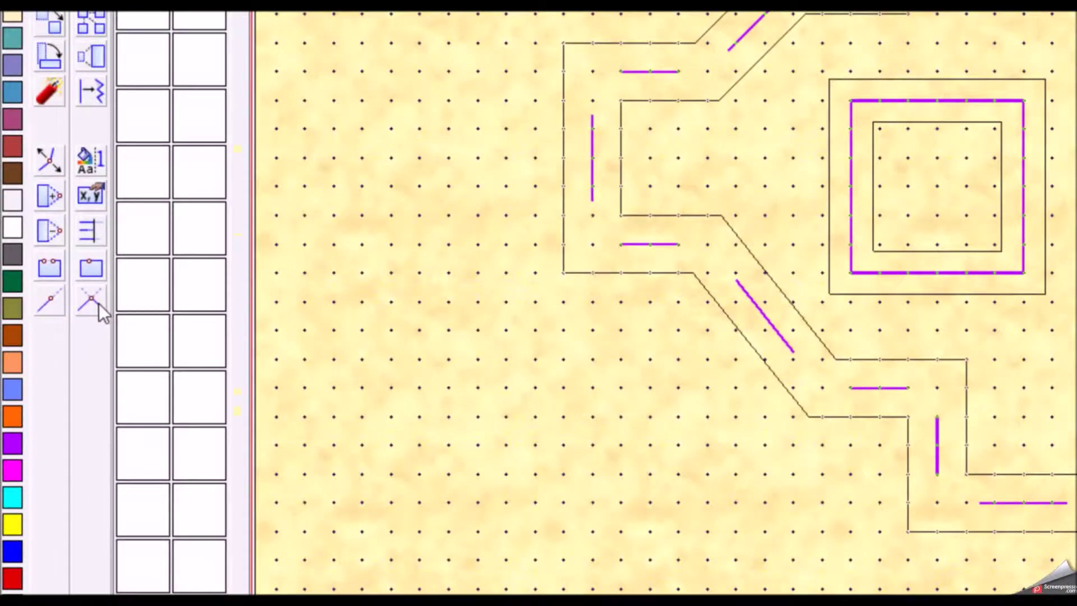
Trim the open wall lines to their intersections at the upper bay, the slanted wall's east end and the round tower.
{"action": "left_click", "coordinate": [99, 303]}
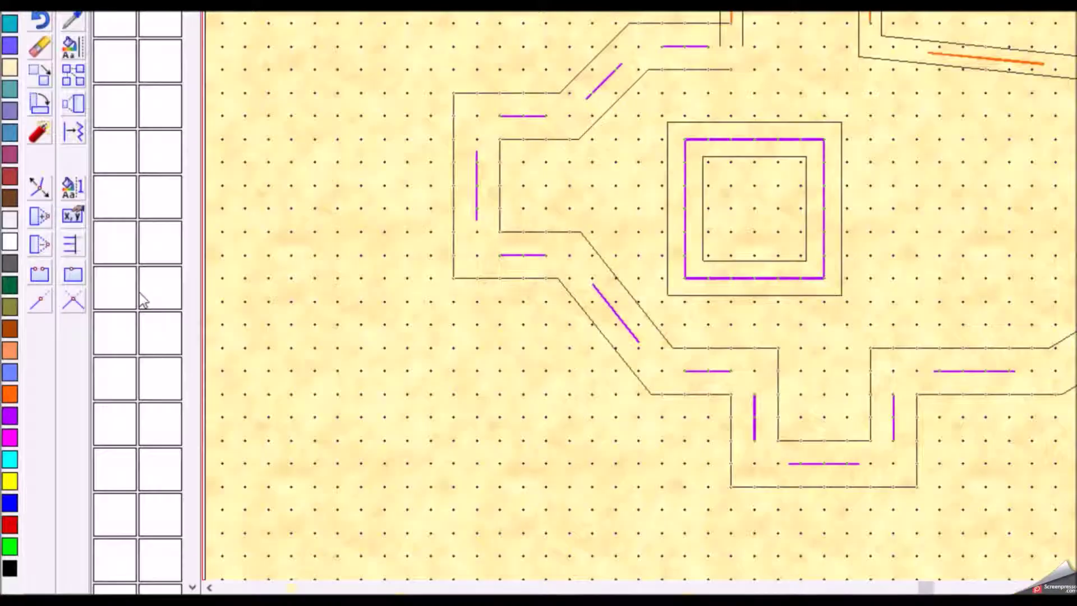
{"action": "left_click", "coordinate": [639, 72]}
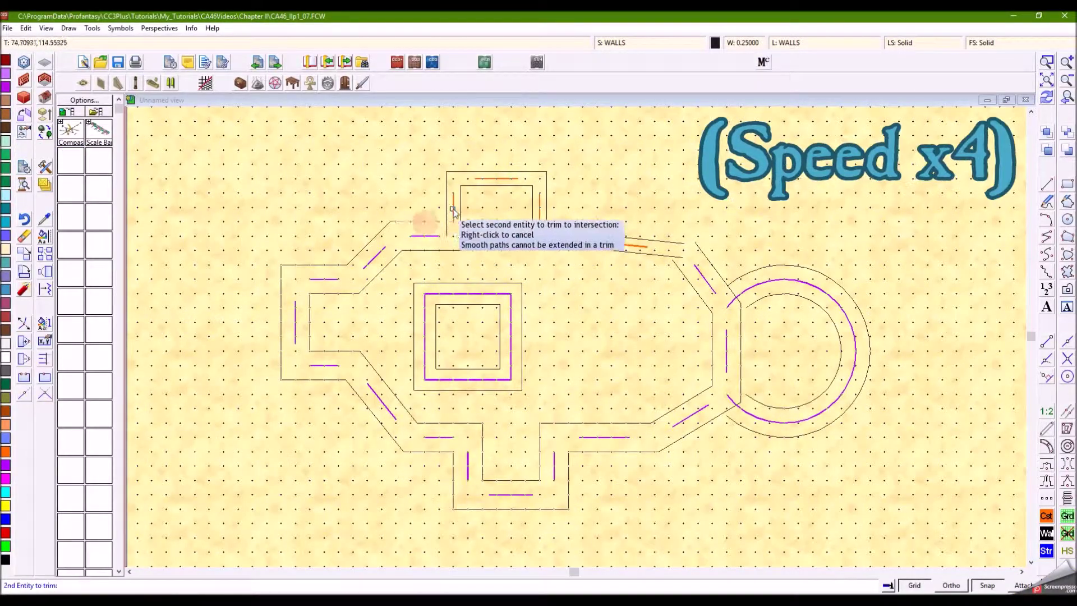
{"action": "left_click", "coordinate": [454, 211]}
{"action": "left_click", "coordinate": [673, 265]}
{"action": "left_click", "coordinate": [718, 275]}
{"action": "left_click", "coordinate": [740, 324]}
{"action": "left_click", "coordinate": [751, 388]}
{"action": "right_click", "coordinate": [730, 399]}
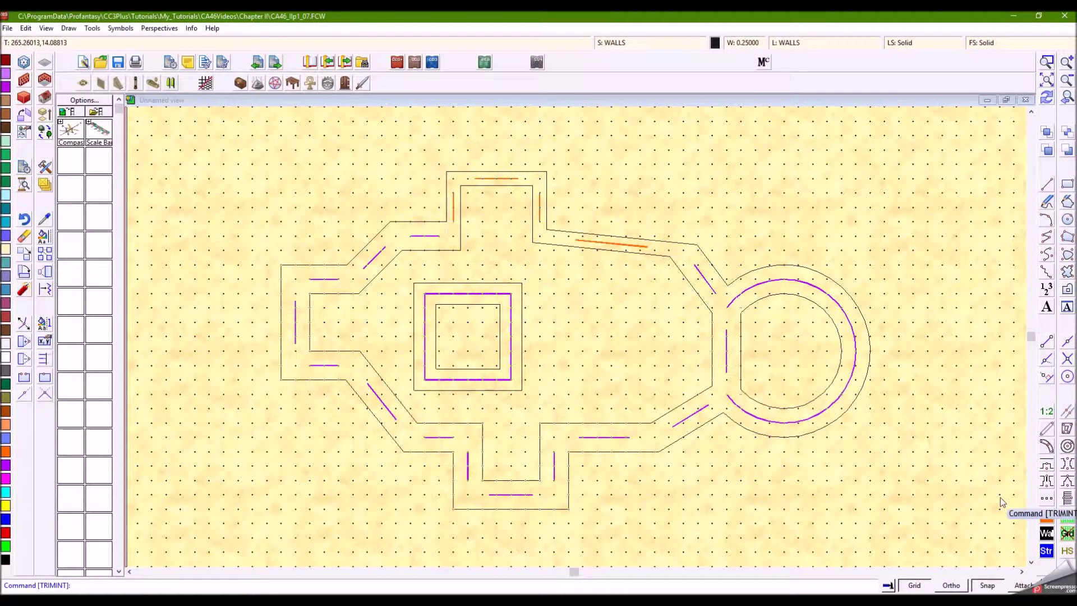
Hide the CONSTRUCTION sheet and set the line width of all castle walls to 0.25.
{"action": "left_click", "coordinate": [626, 44]}
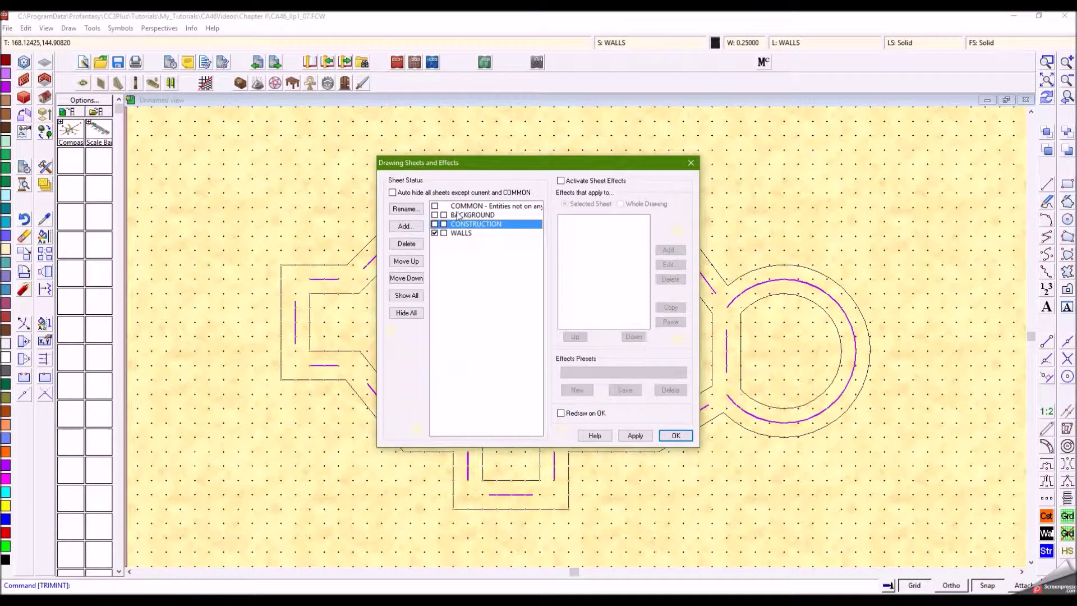
{"action": "left_click", "coordinate": [679, 435]}
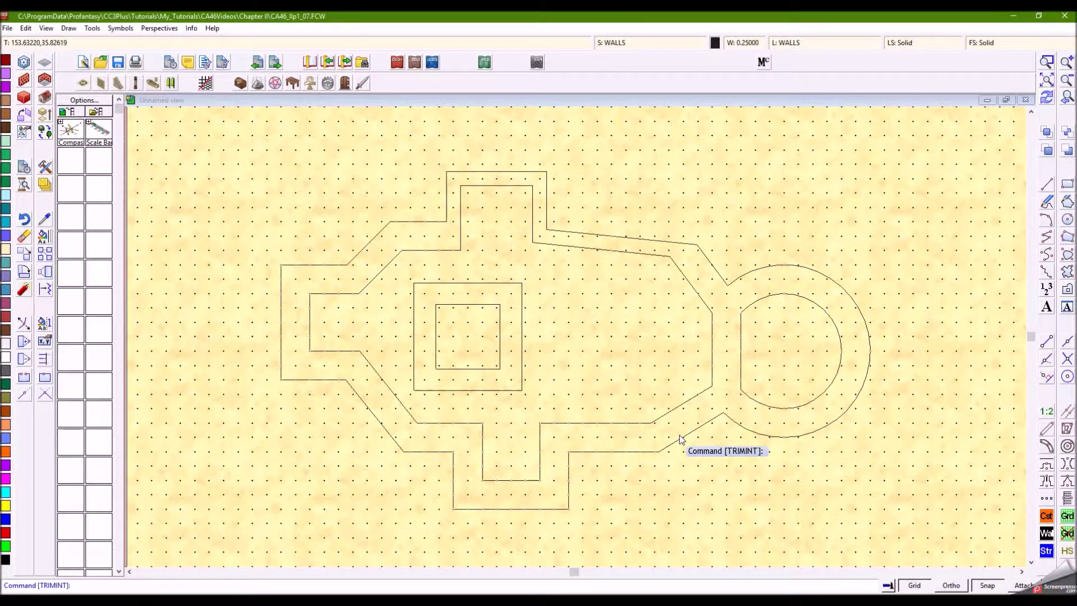
{"action": "type", "text": "change"}
{"action": "key", "text": "Return"}
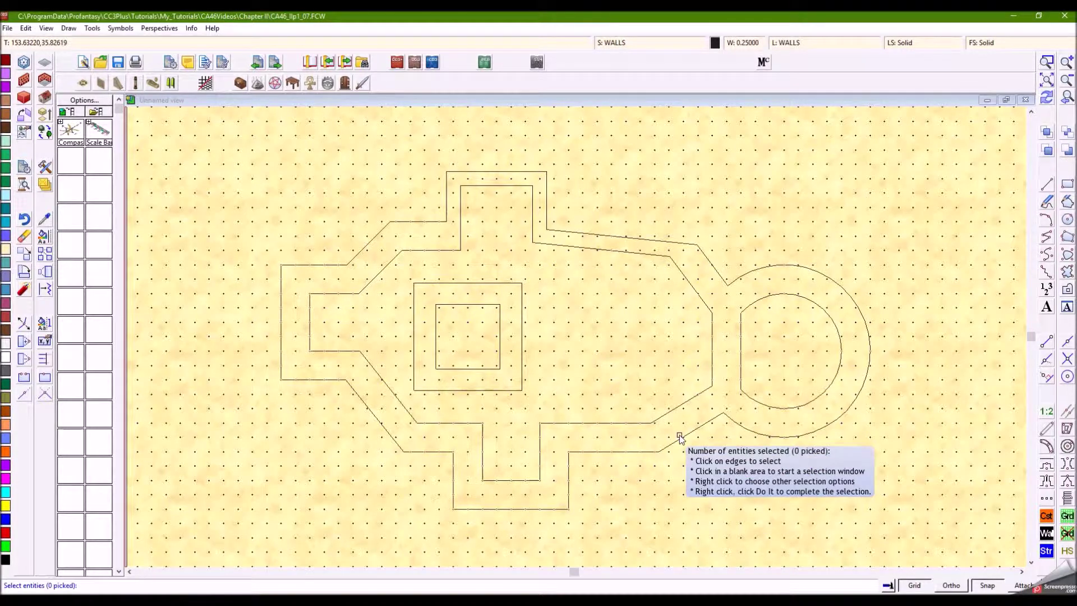
{"action": "left_click", "coordinate": [244, 146]}
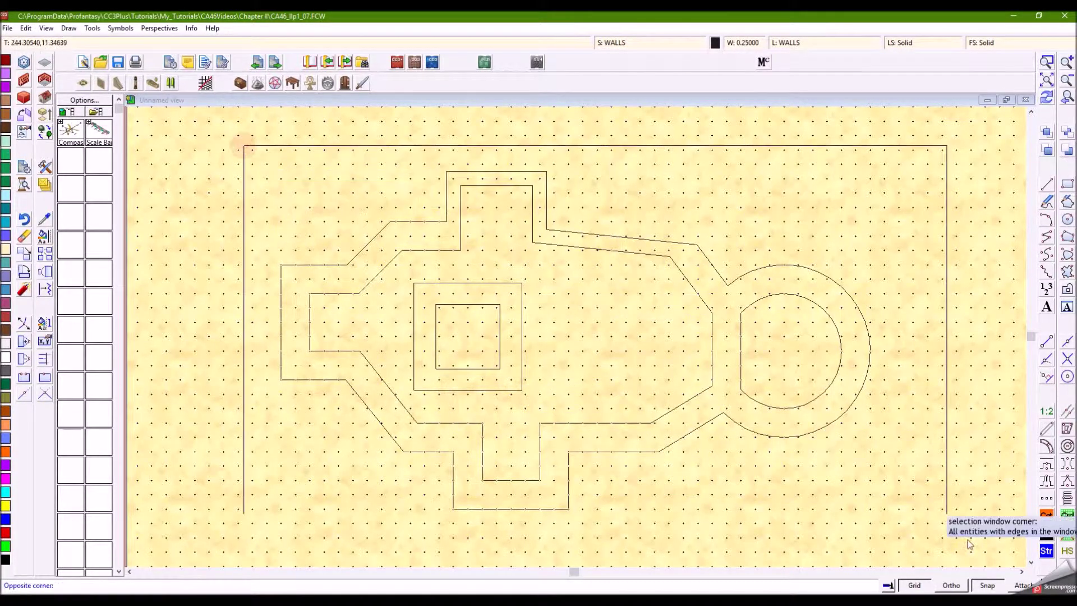
{"action": "left_click", "coordinate": [929, 537]}
{"action": "key", "text": "Return"}
{"action": "type", "text": "0.25"}
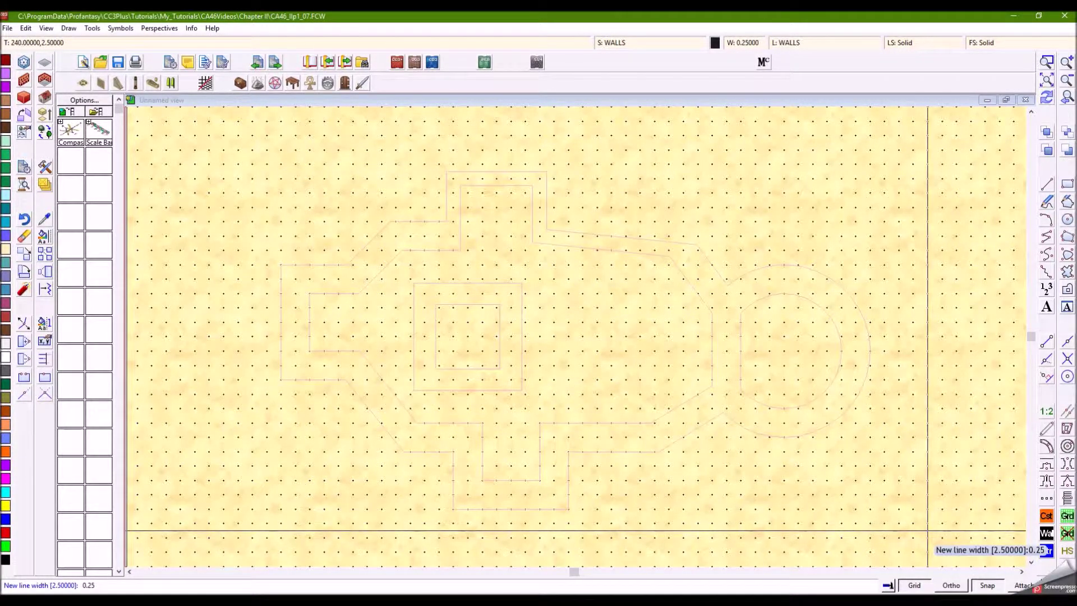
{"action": "key", "text": "Return"}
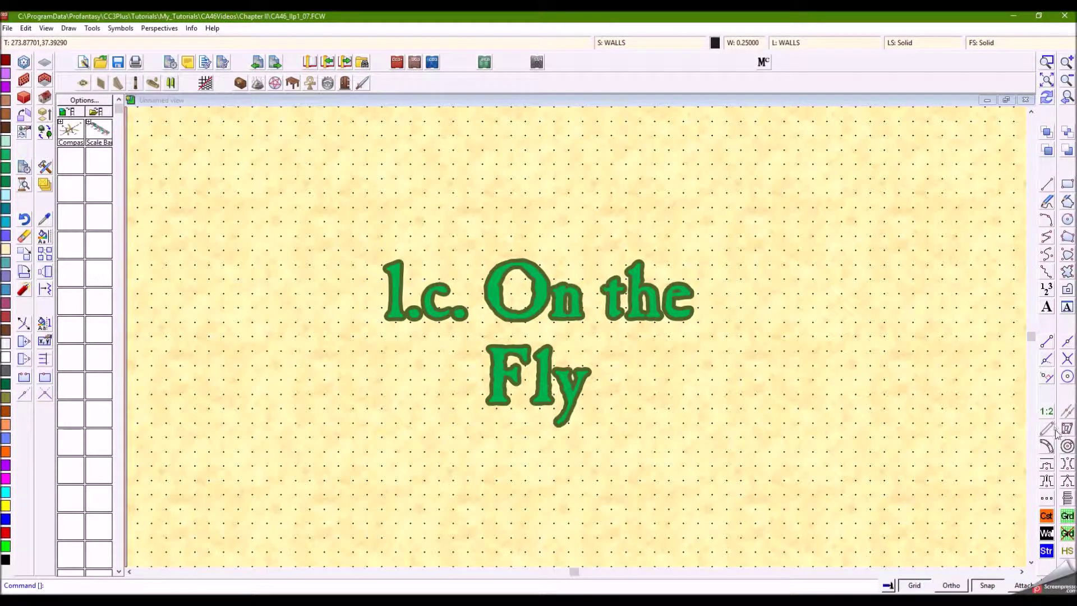
Draw a 5' double wall around three sides of a rectangular upper bay, continuing into a slanted wall descending to the east.
{"action": "left_click", "coordinate": [1046, 448]}
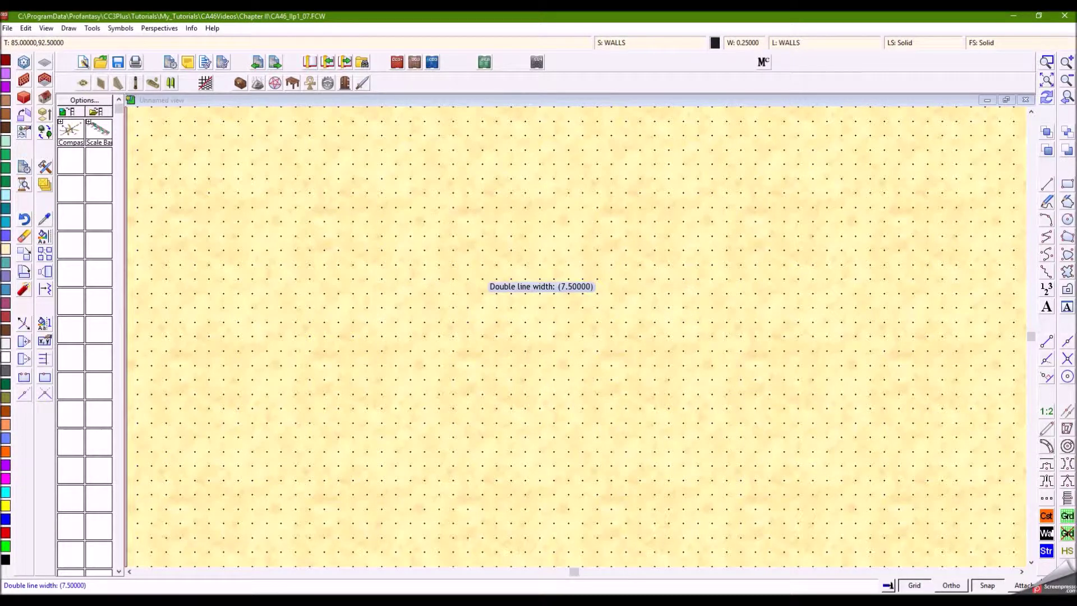
{"action": "key", "text": "Return"}
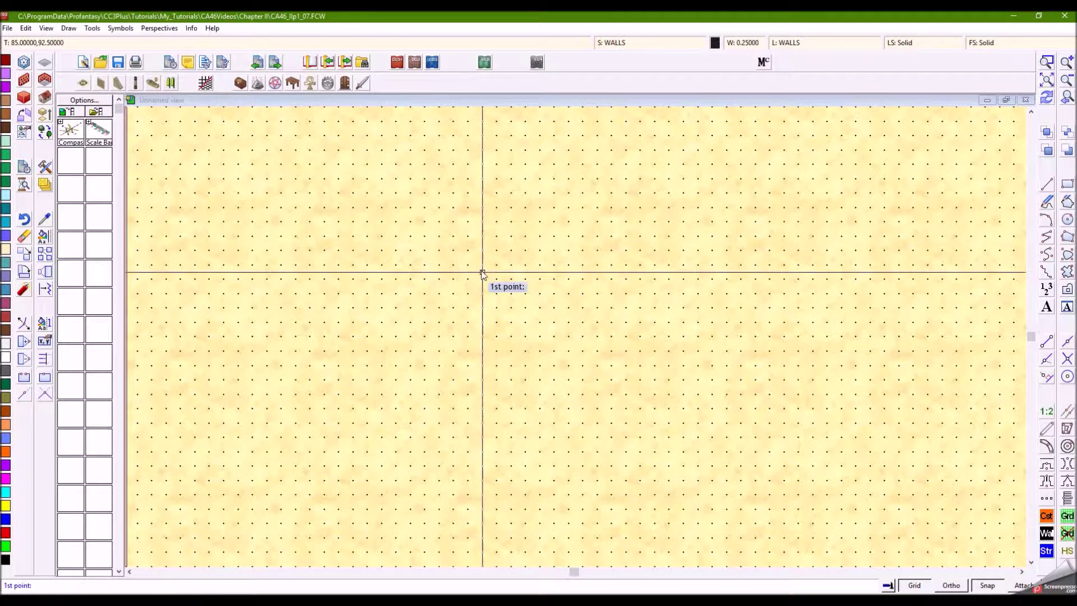
{"action": "left_click", "coordinate": [497, 221]}
{"action": "left_click", "coordinate": [497, 165]}
{"action": "left_click", "coordinate": [567, 164]}
{"action": "left_click", "coordinate": [569, 220]}
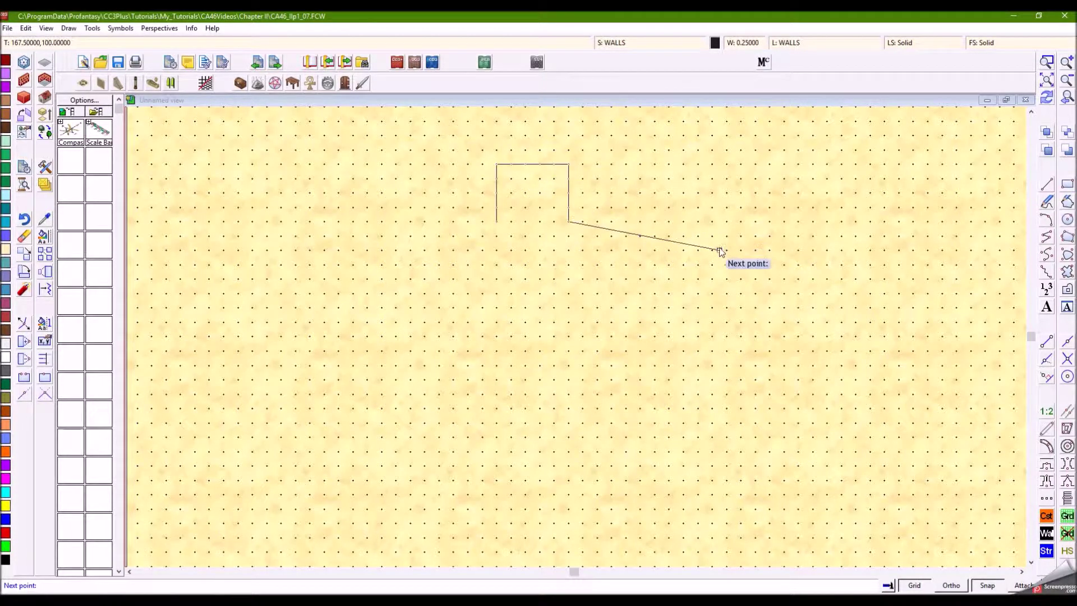
{"action": "right_click", "coordinate": [725, 247]}
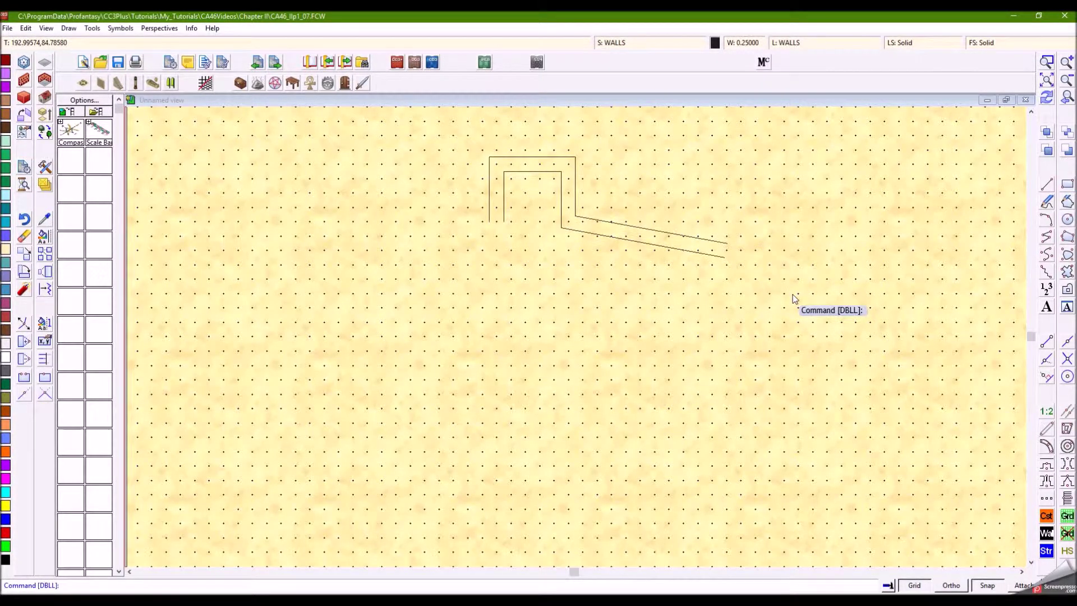